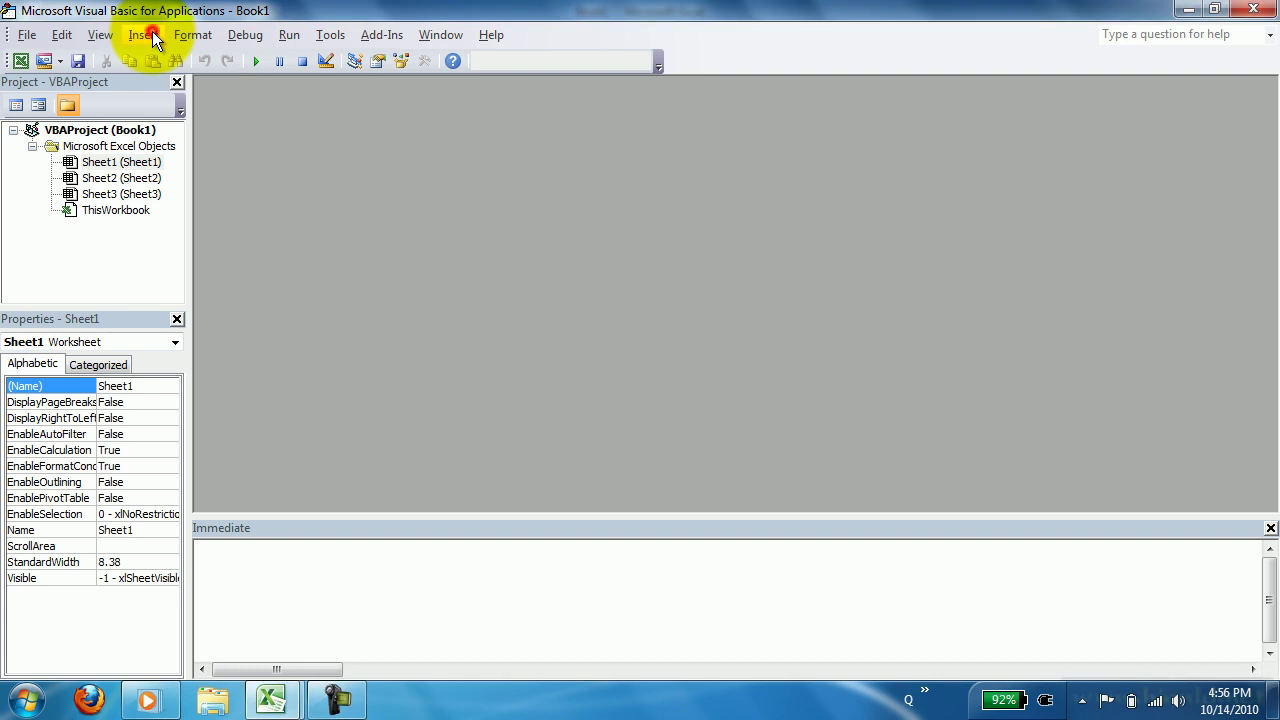
Insert a new module and declare Function TB1C(GiaTriCanTra As Double, BangTra As Range) As Variant
left_click(174, 105)
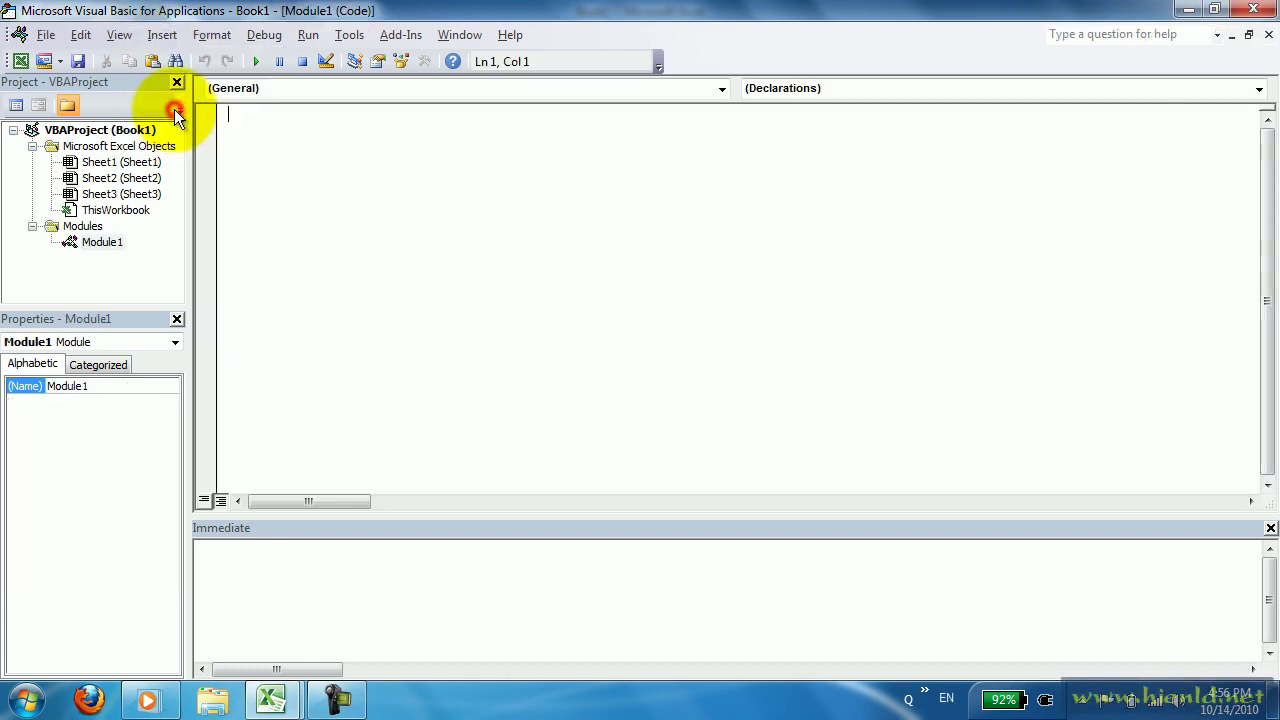
type("function ")
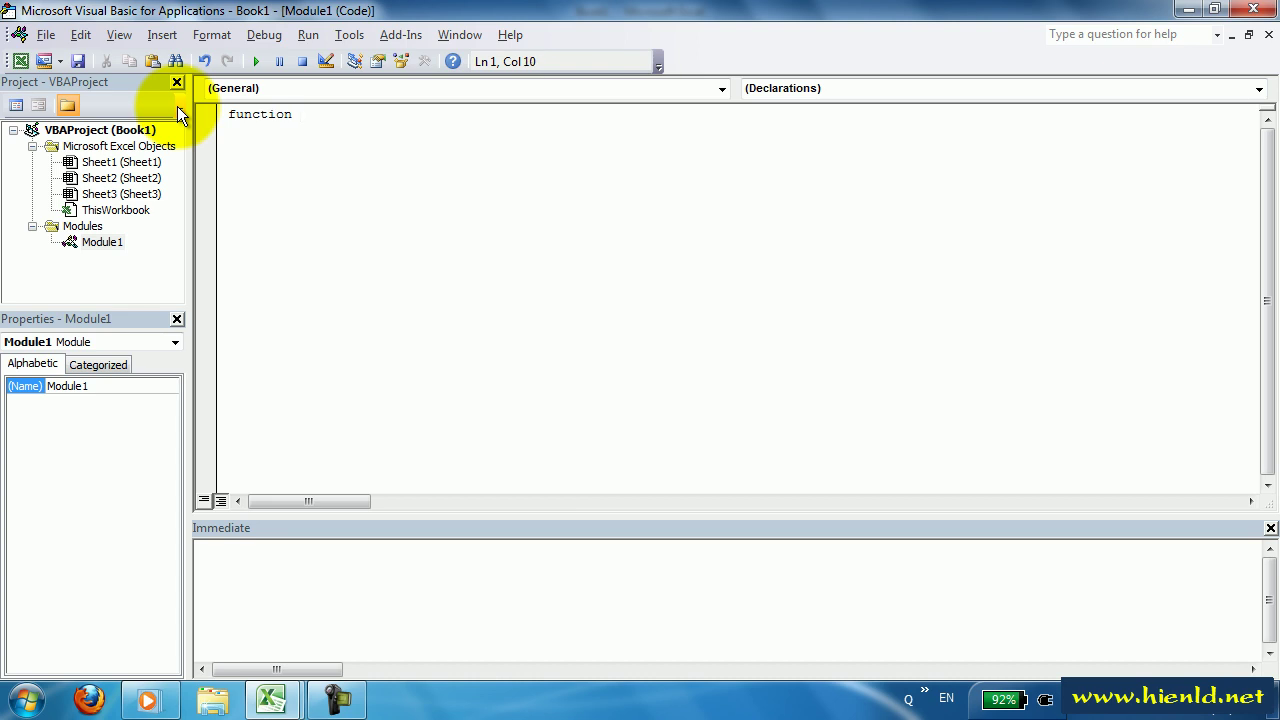
type("TB1C ")
type("(")
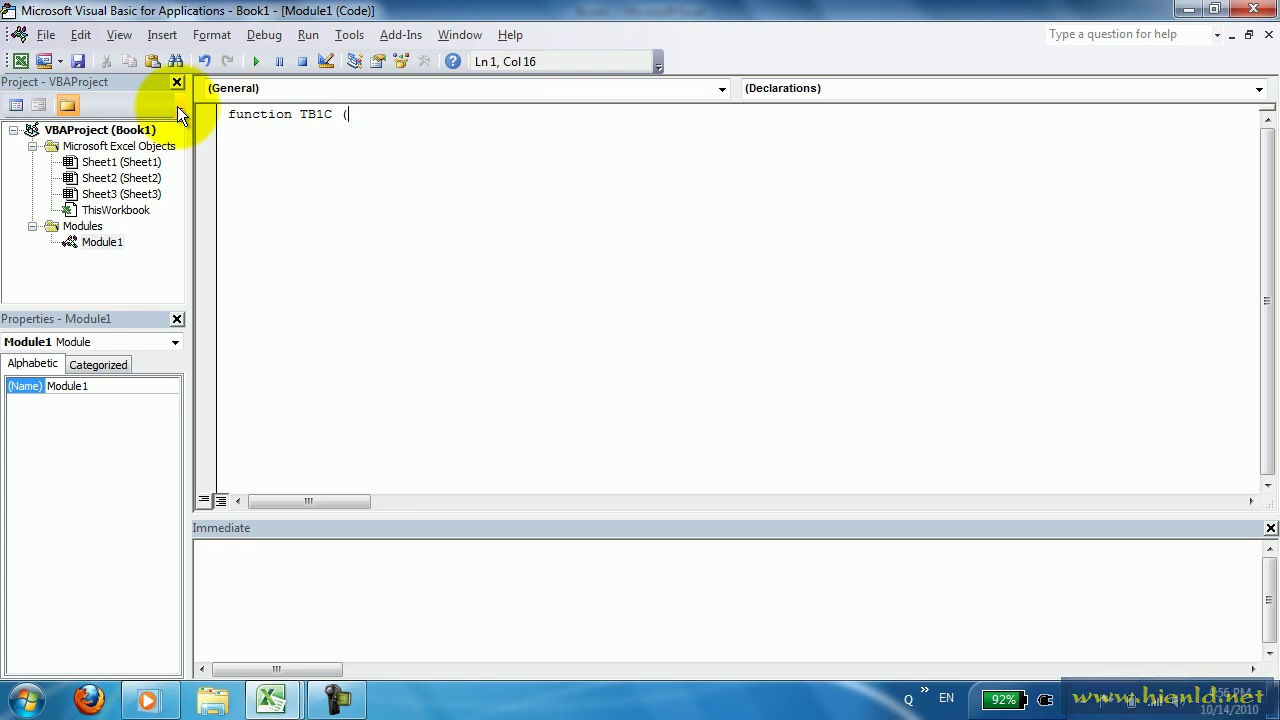
type("GiaTriCanTra as dou")
key("Tab")
type("BangTra as ")
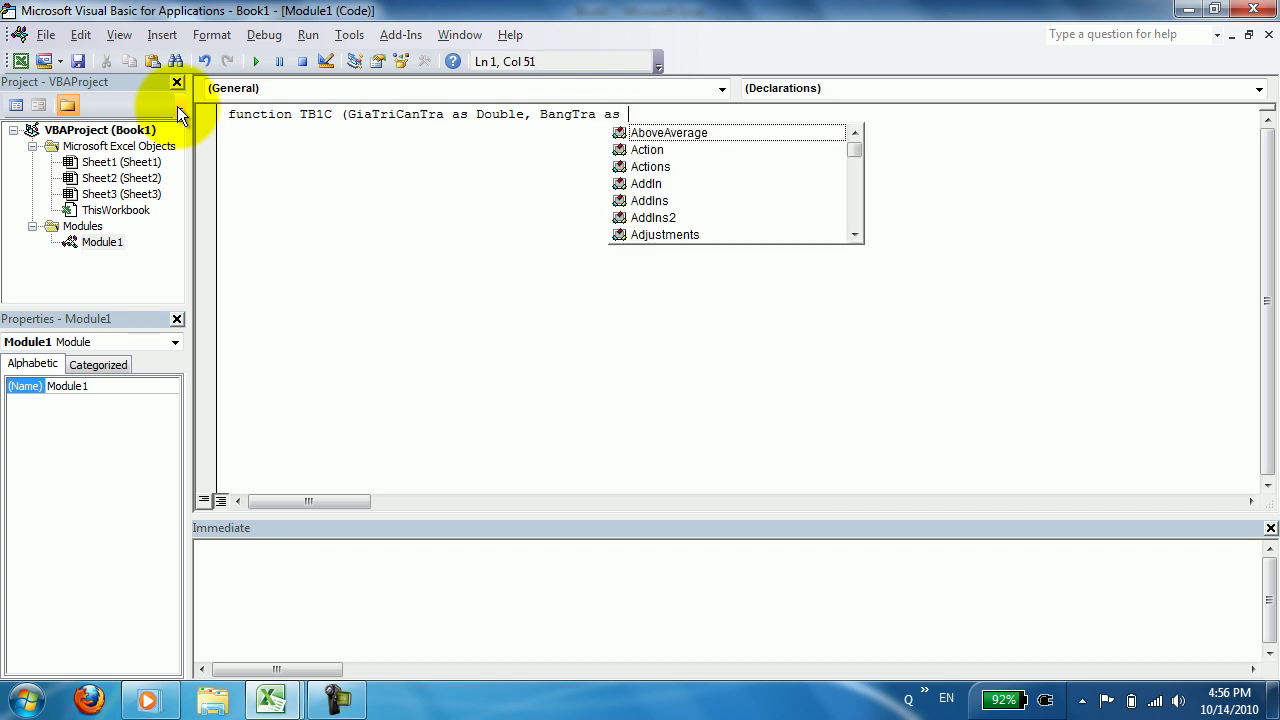
type("rang")
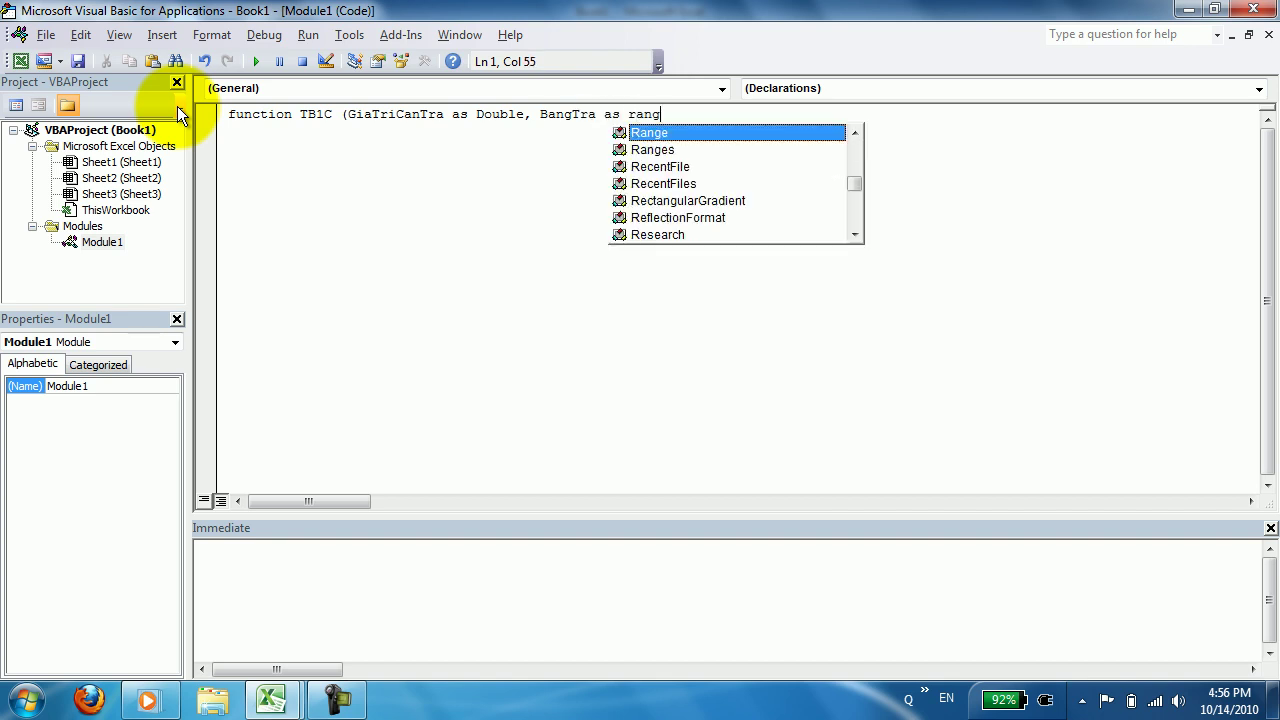
key("Tab")
type(") as ")
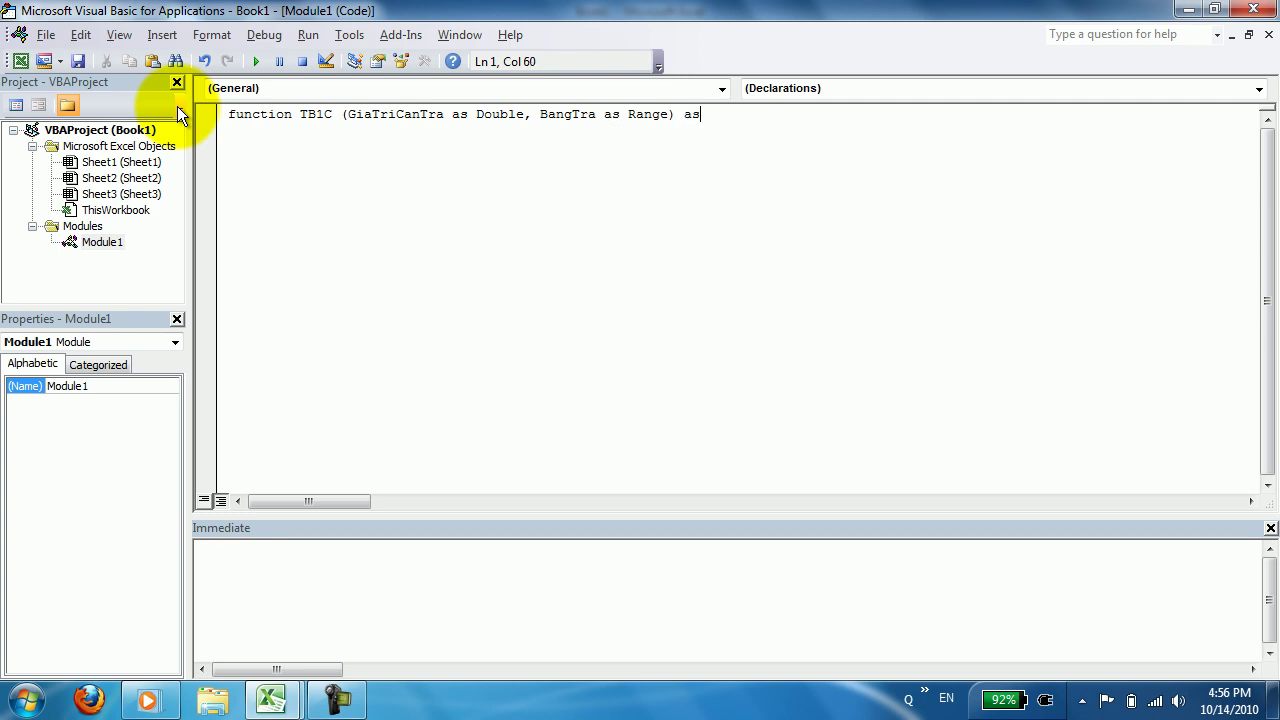
type("var")
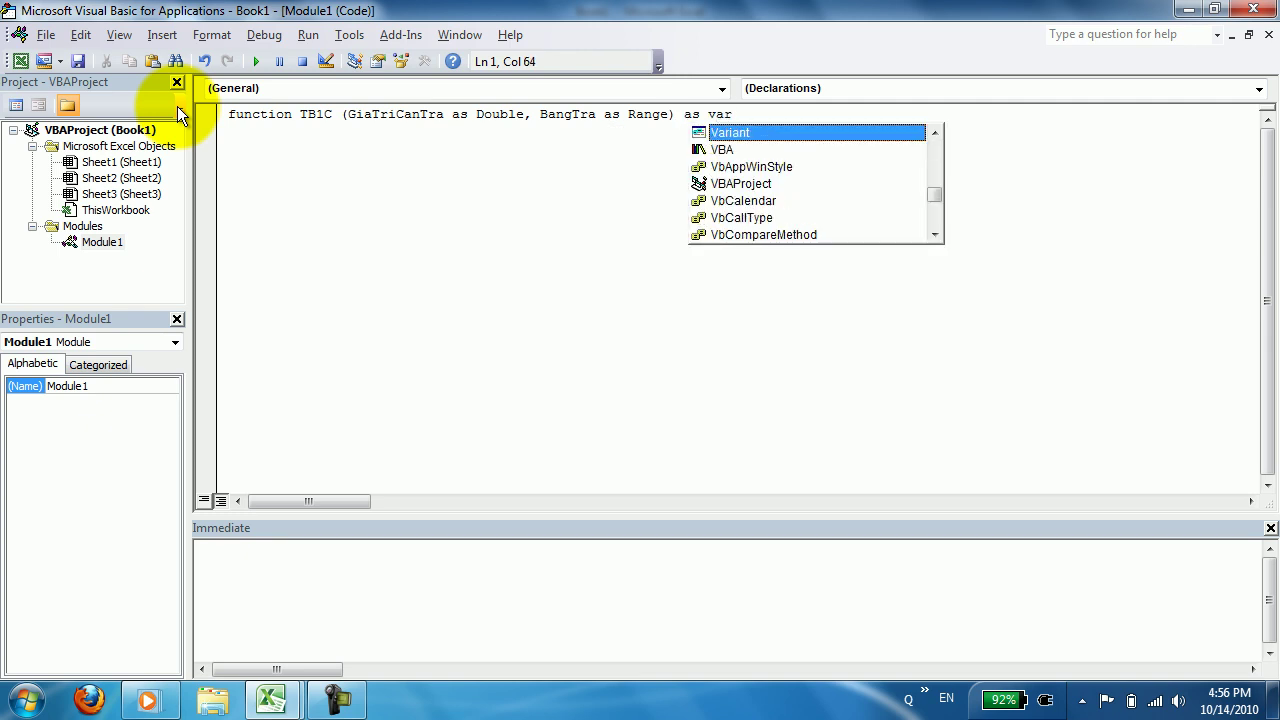
key("Tab")
key("Return")
key("Return")
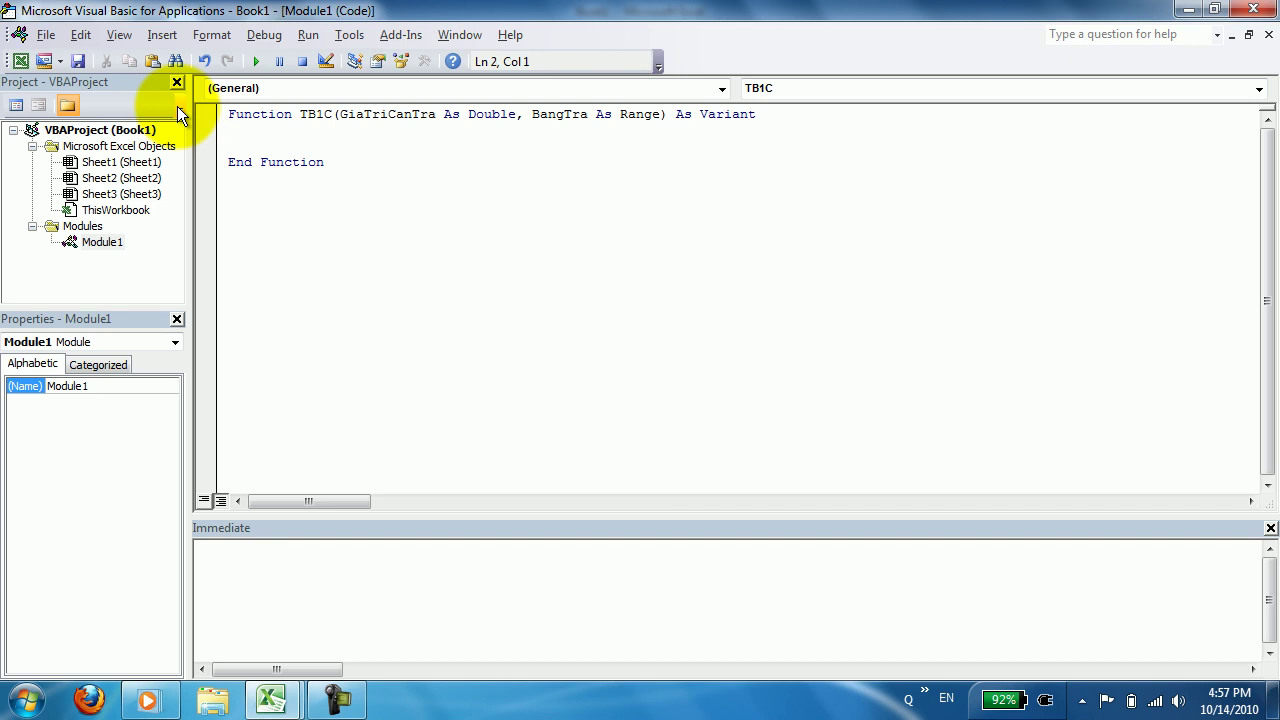
Declare SoCot and i as Integer variables in TB1C
type("if")
key("shift+Home")
type("Dim ")
type("So")
key("BackSpace")
type("oCot as Int")
key("Tab")
key("Return")
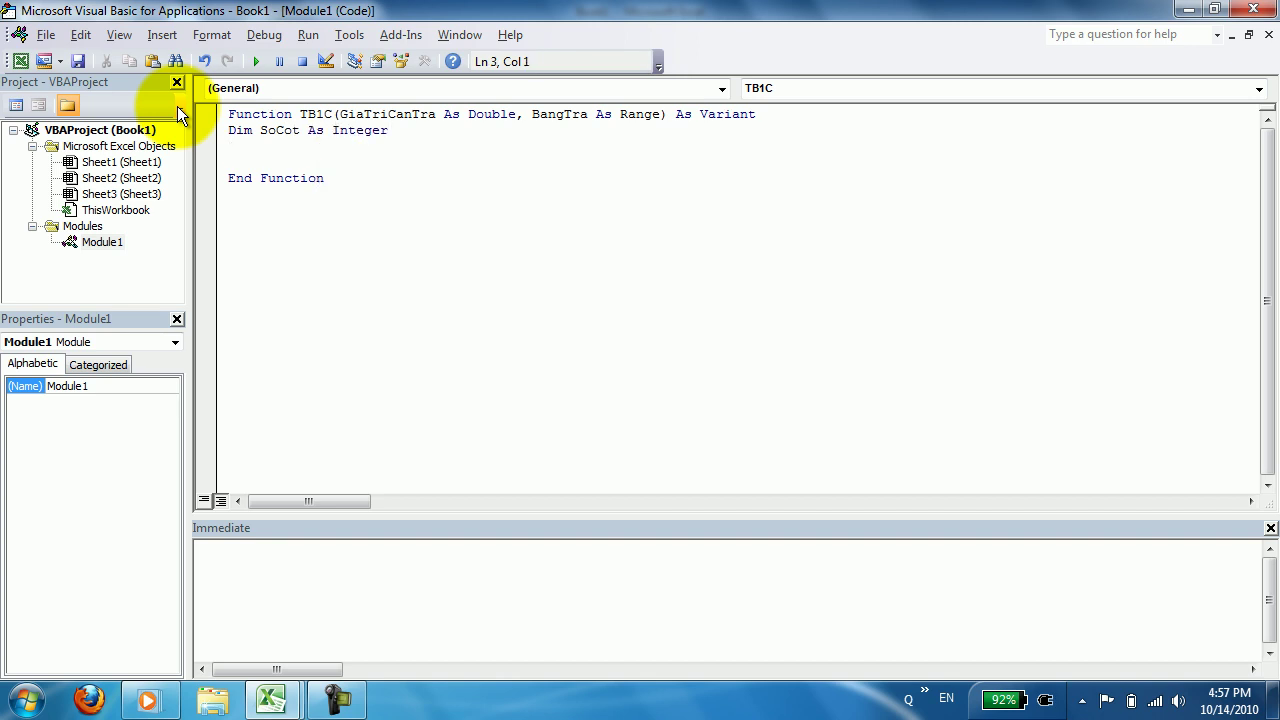
type("dim i as In")
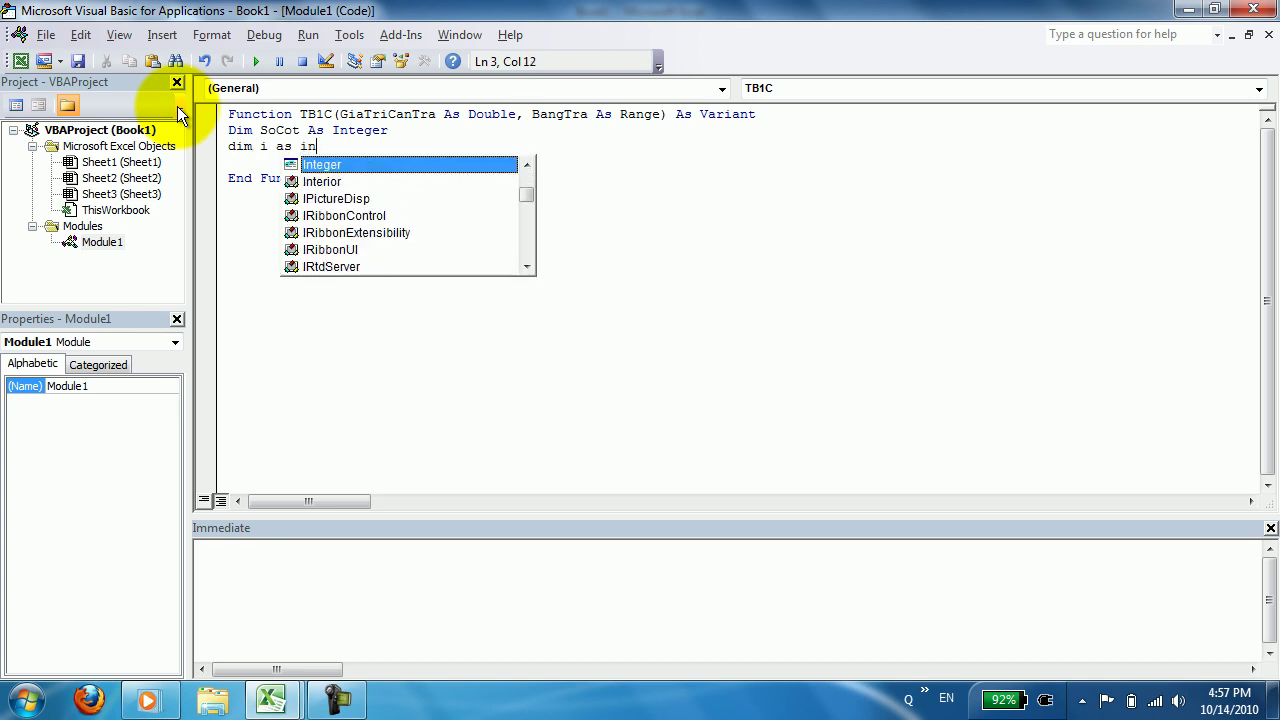
key("Tab")
key("Return")
Add the line SoCot = BangTra.Columns.Count
type("SoCot=")
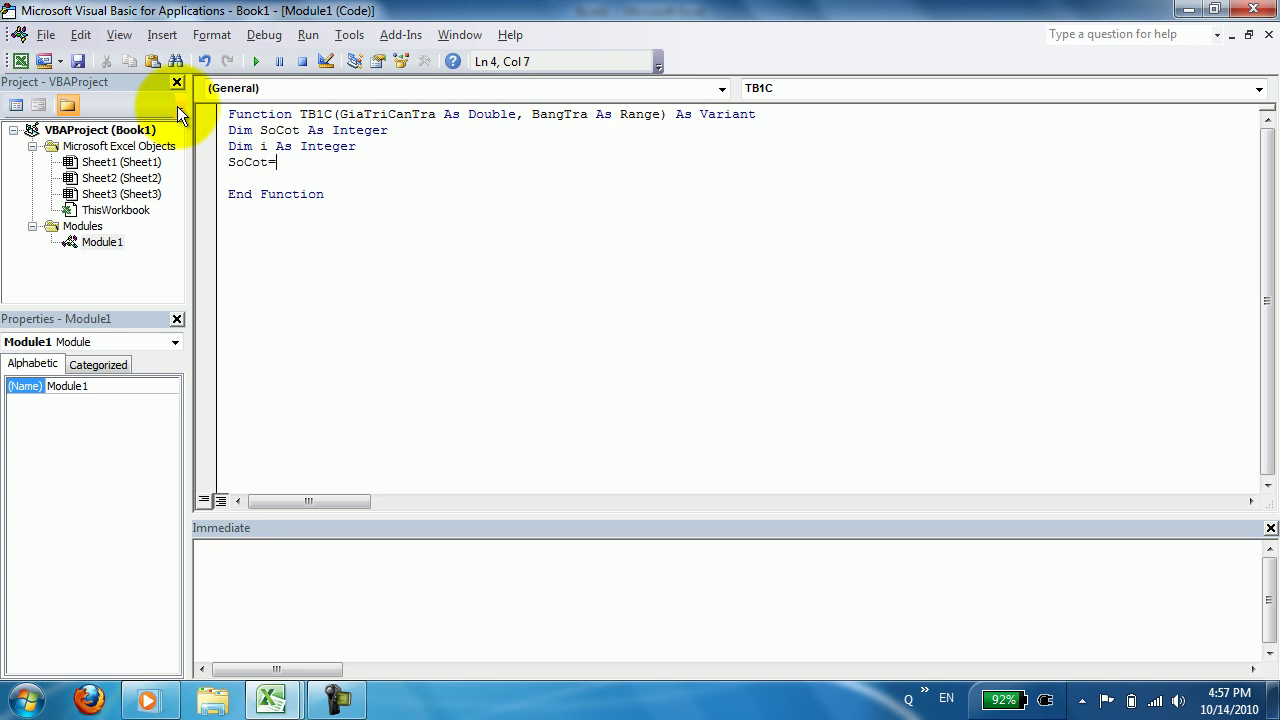
type("bangTra.")
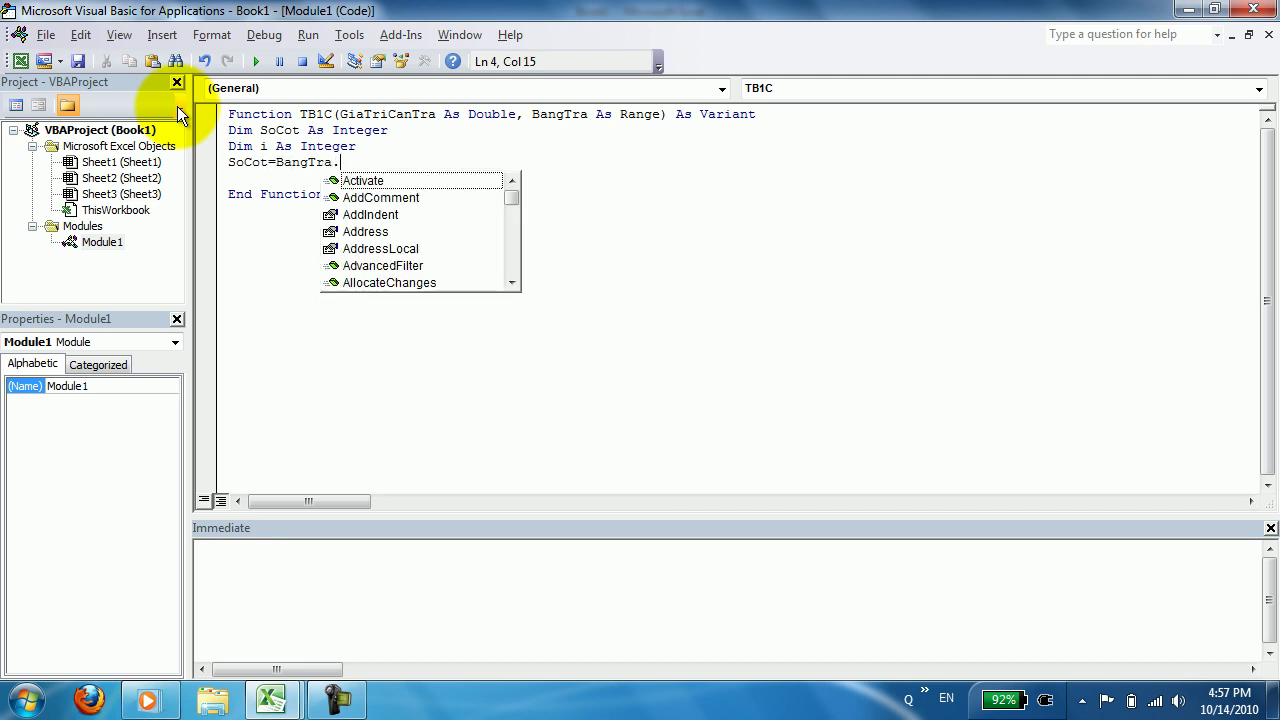
type("co")
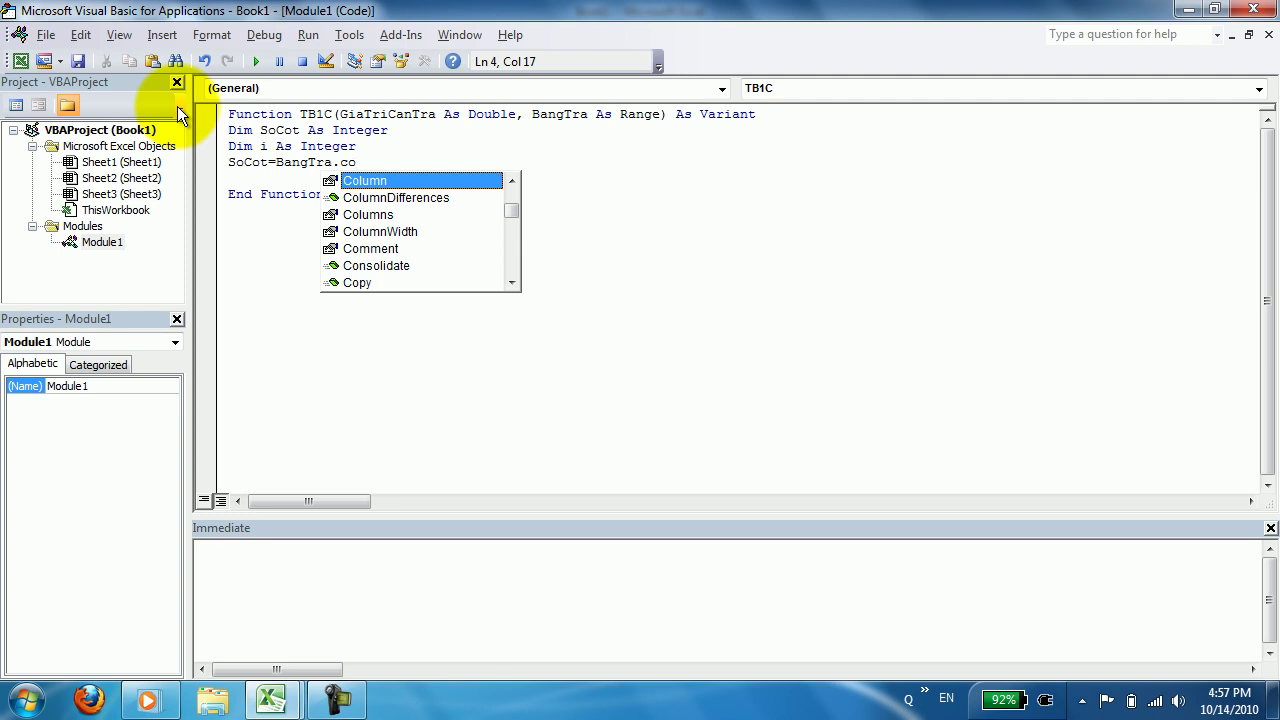
key("Down")
key("Down")
key("Tab")
type(".")
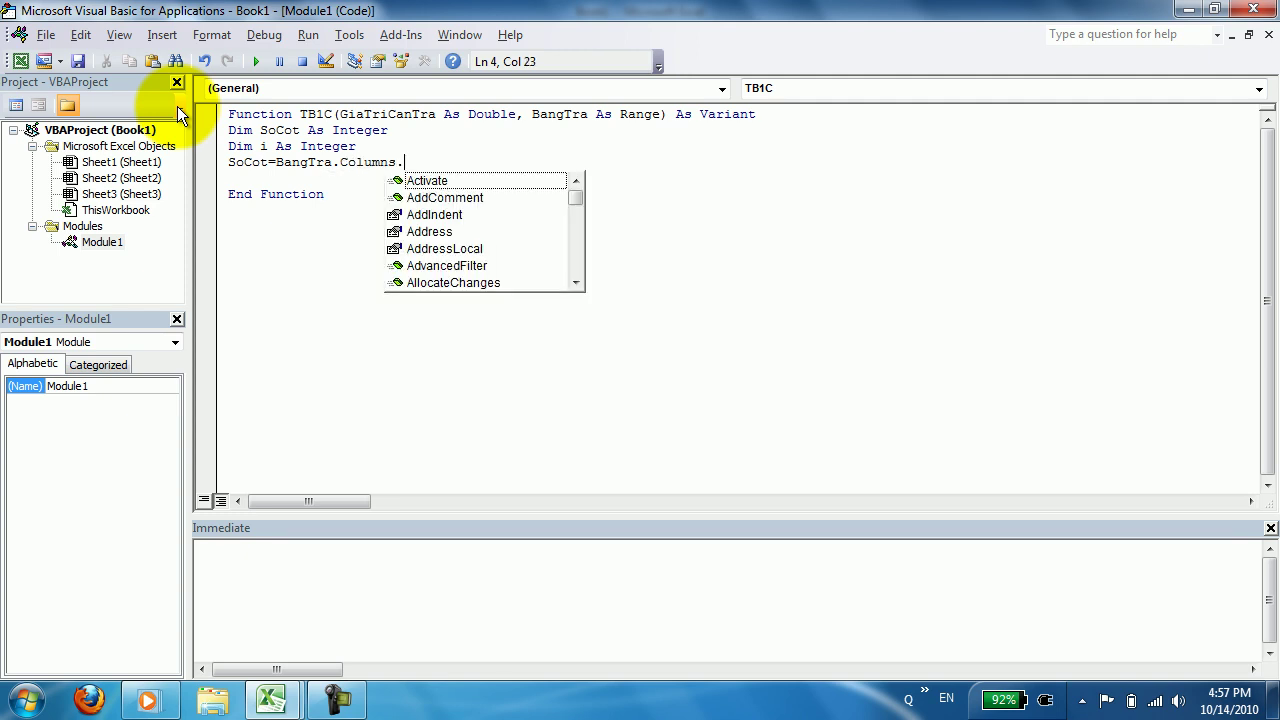
type("cou")
key("Tab")
key("Return")
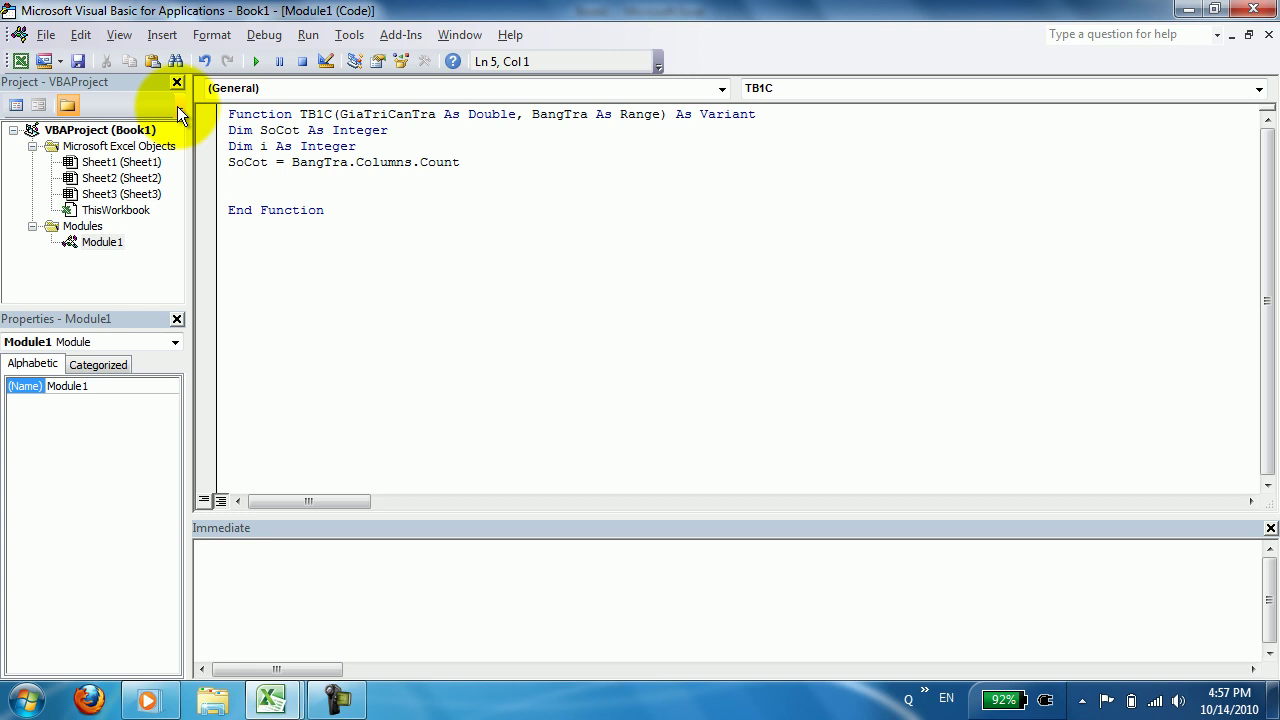
Write an If testing GiaTriCanTra below BangTra.Cells(1,1) or above BangTra.Cells(1,SoCot)
type("if ")
type("GiaTriCanTra")
type("<")
type("bangTra.")
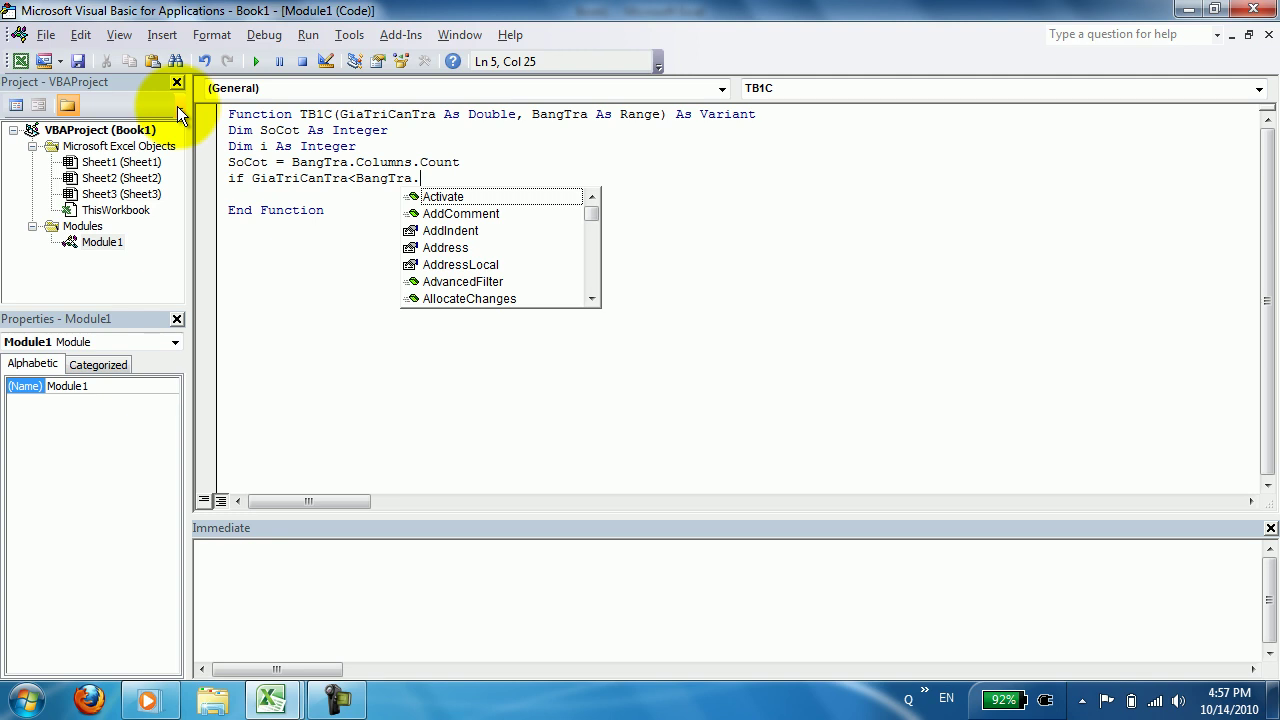
type("ce")
key("Tab")
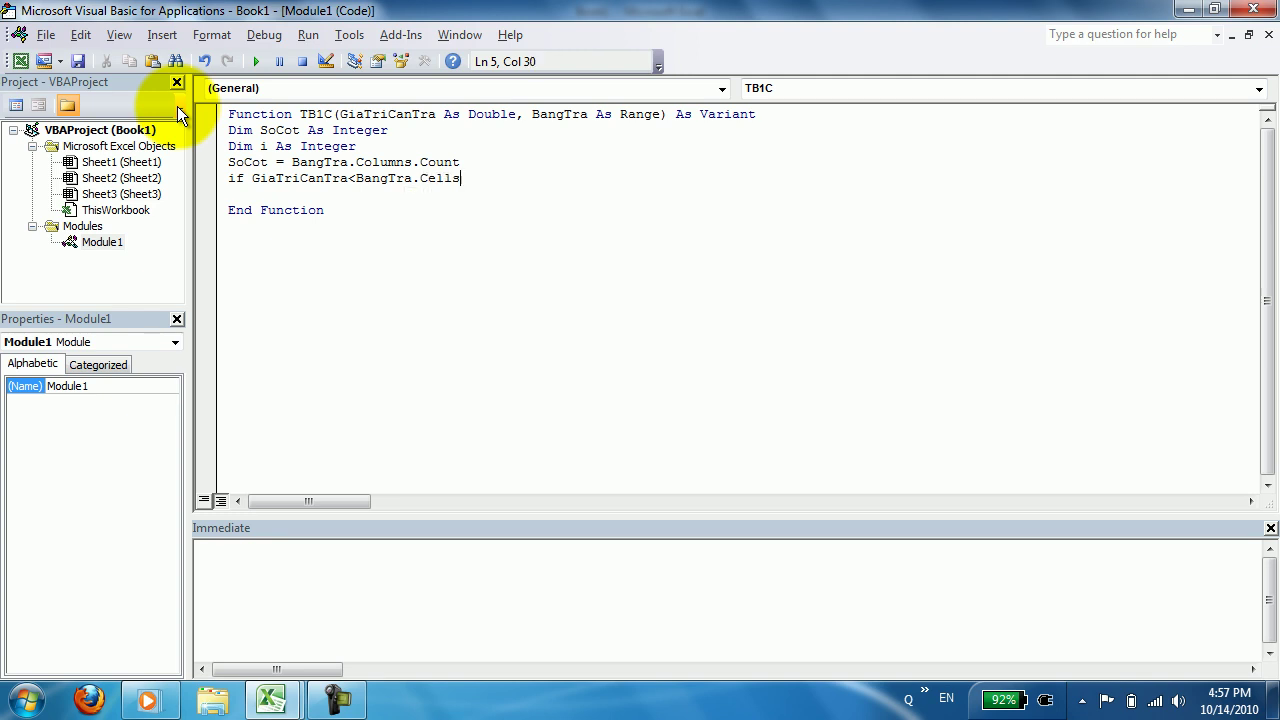
type("(")
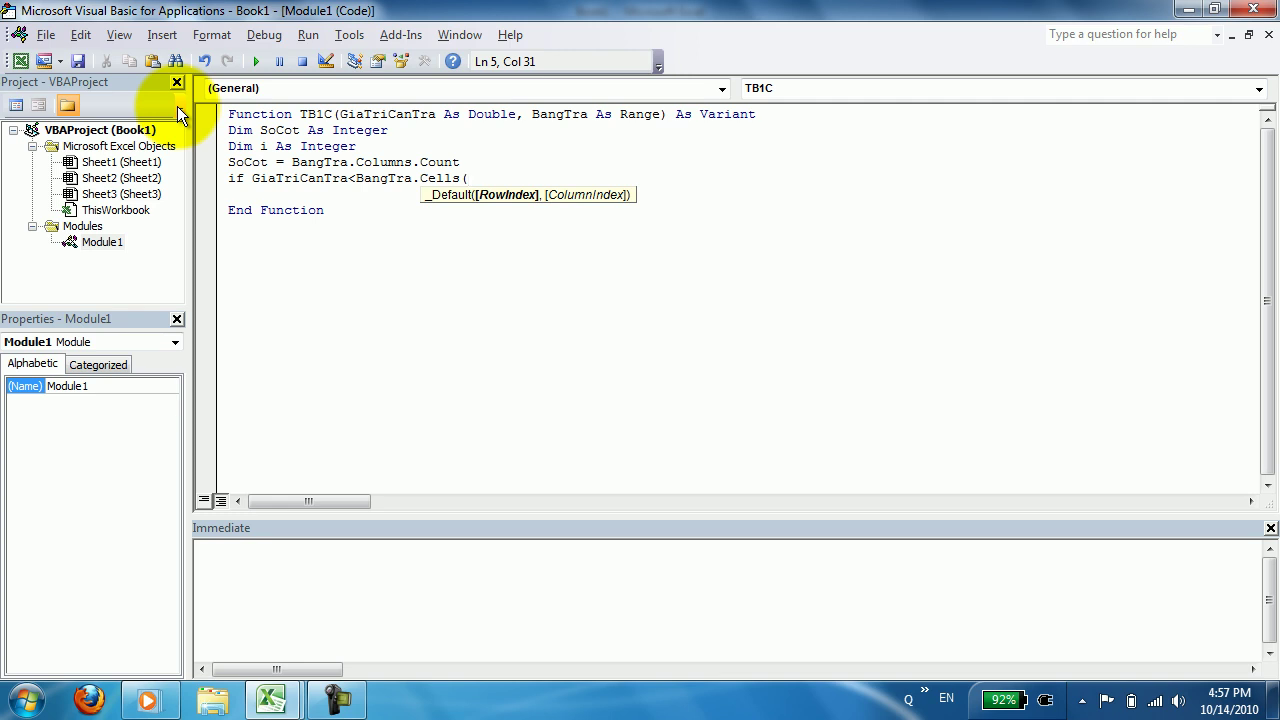
type("1,1).value or ")
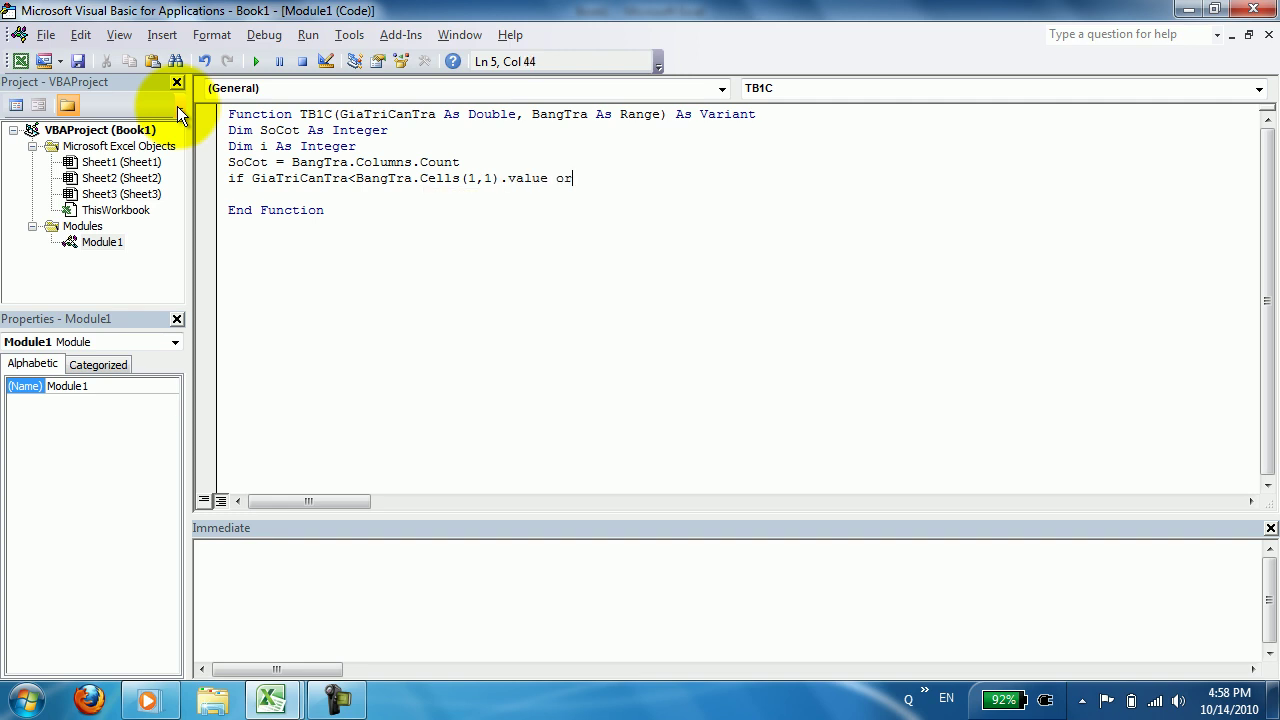
type("gi")
key("ctrl+space")
key("BackSpace")
type(">BangTra.cel")
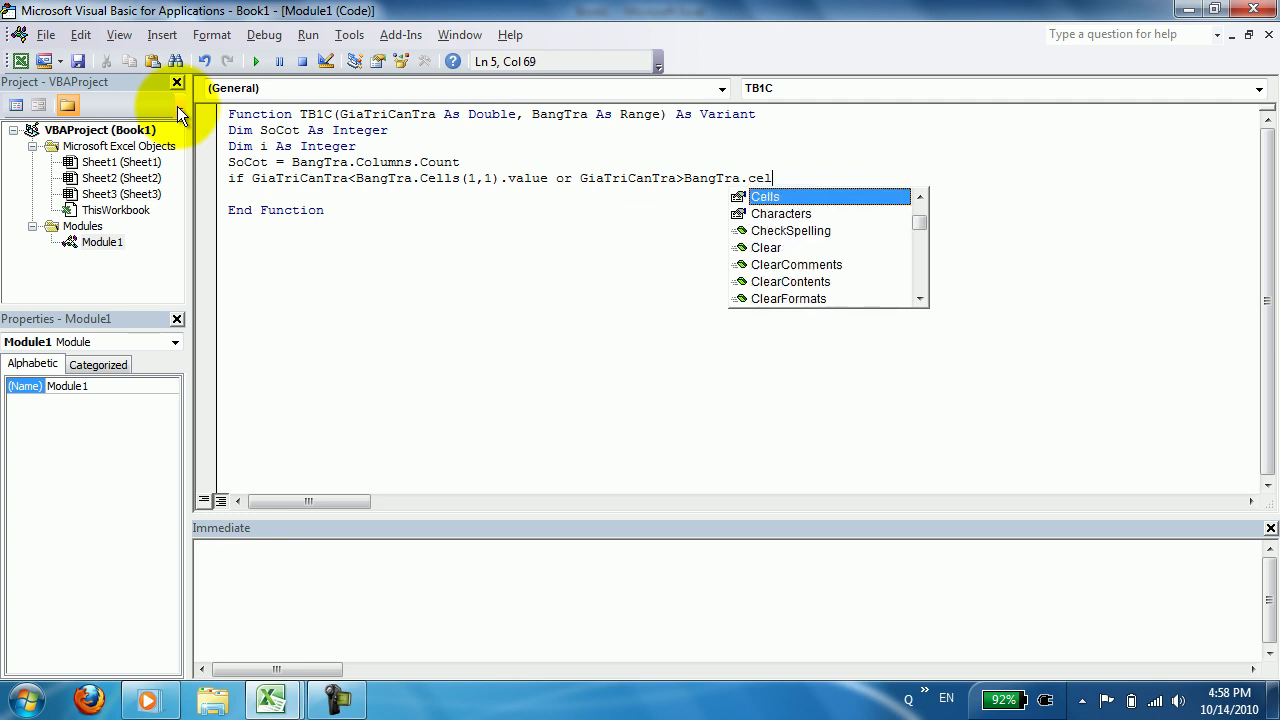
key("Tab")
type("(1,")
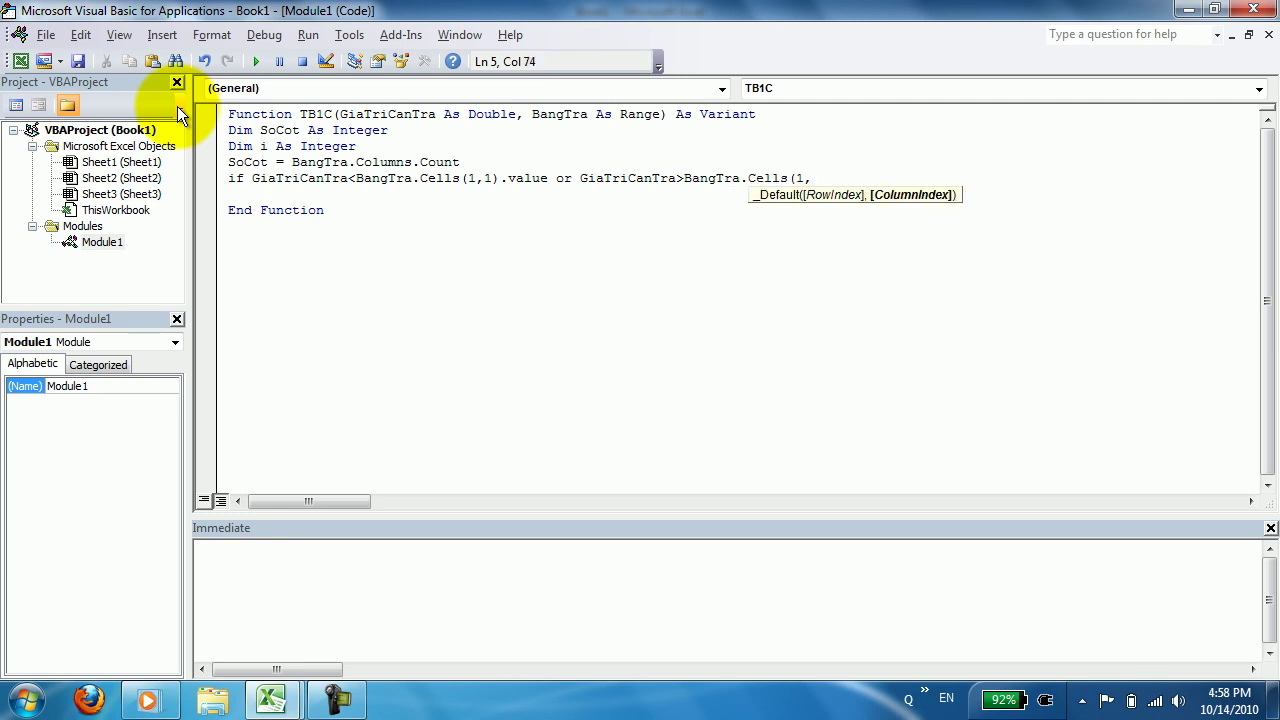
type("soc")
key("ctrl+space")
type(")")
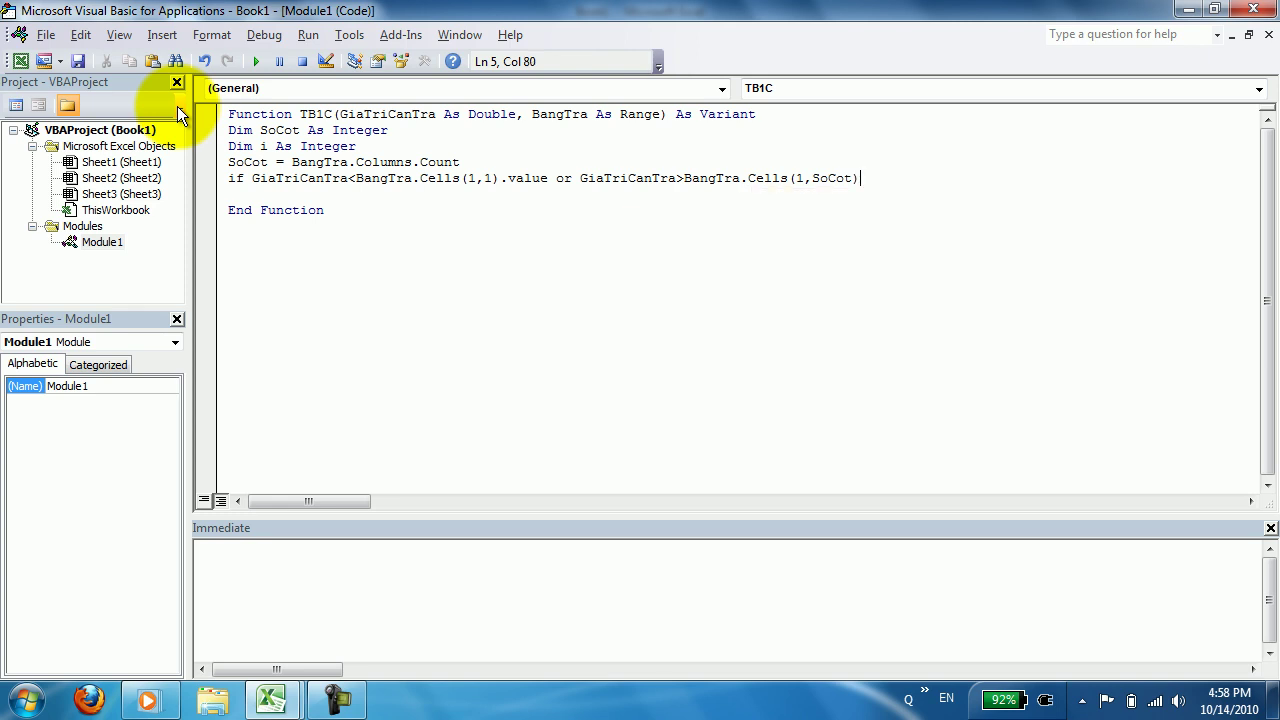
type(".value then")
key("Return")
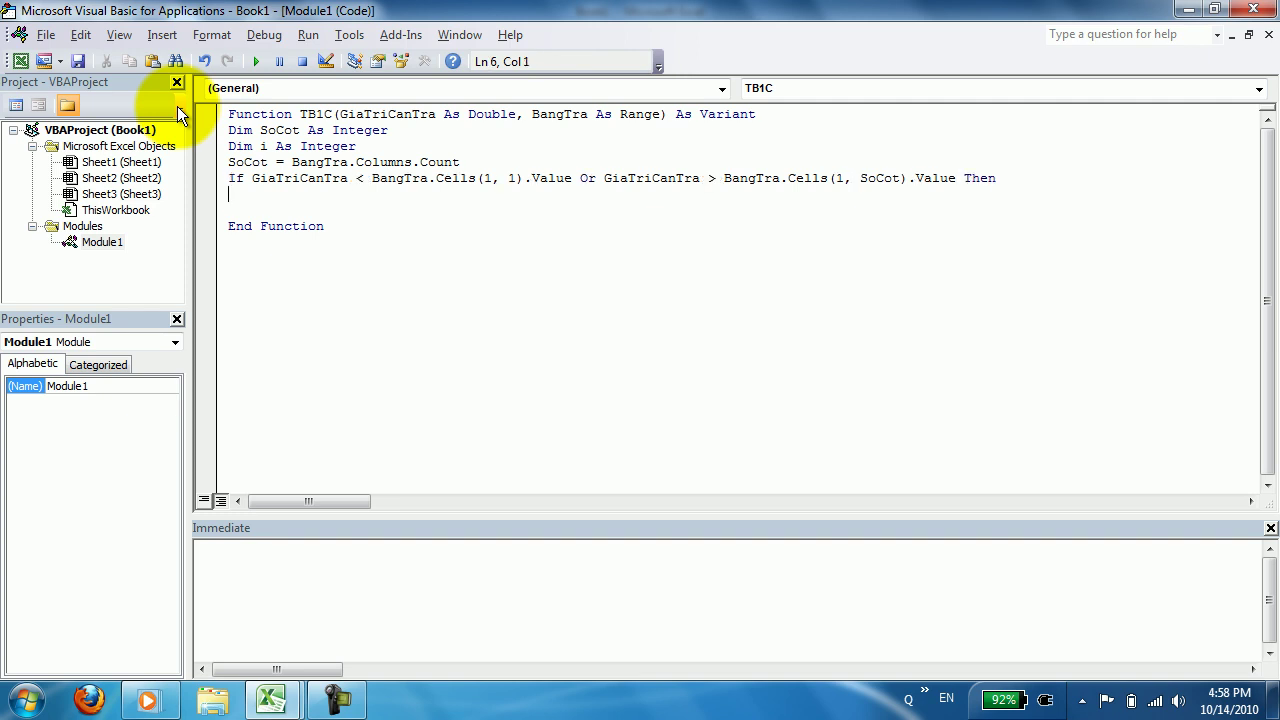
Return "Ngoai khoang tra" in that case, then add an empty Else branch and End If
type("tb1c=")
type("\"Ngoai khoang tra")
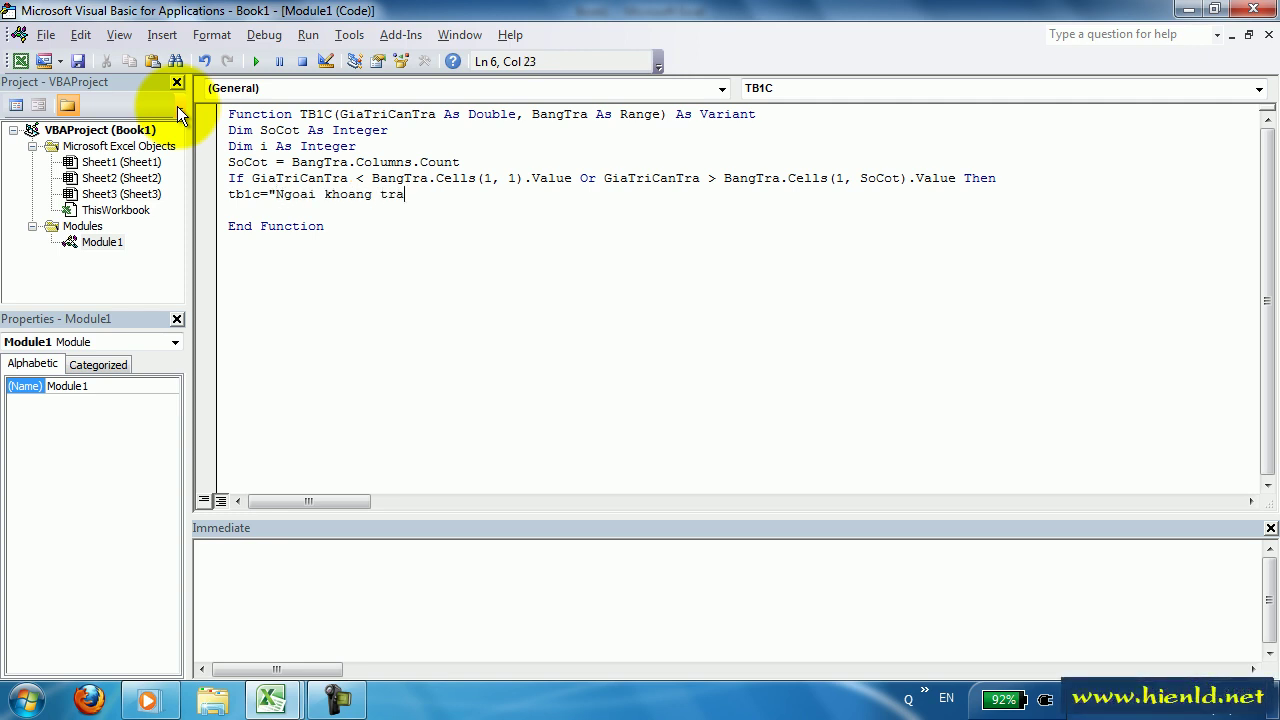
type("\"")
key("Return")
type("else")
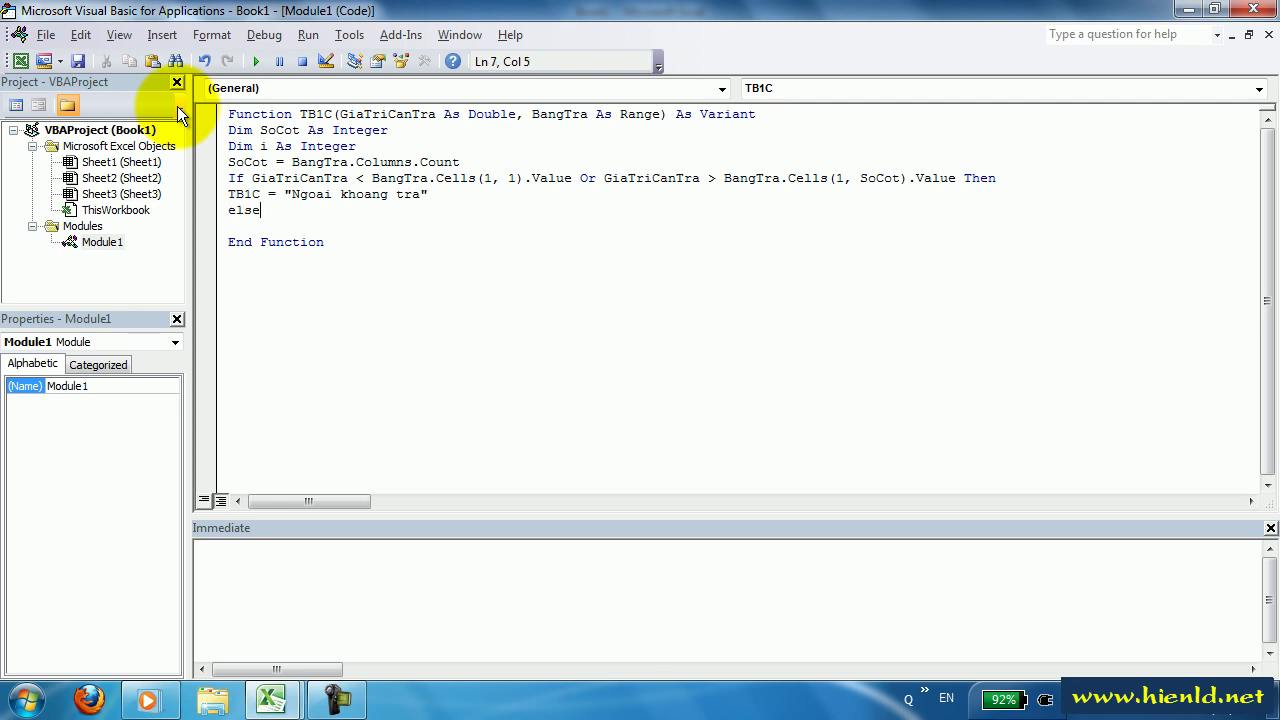
key("Return")
key("Return")
type("end if")
key("Up")
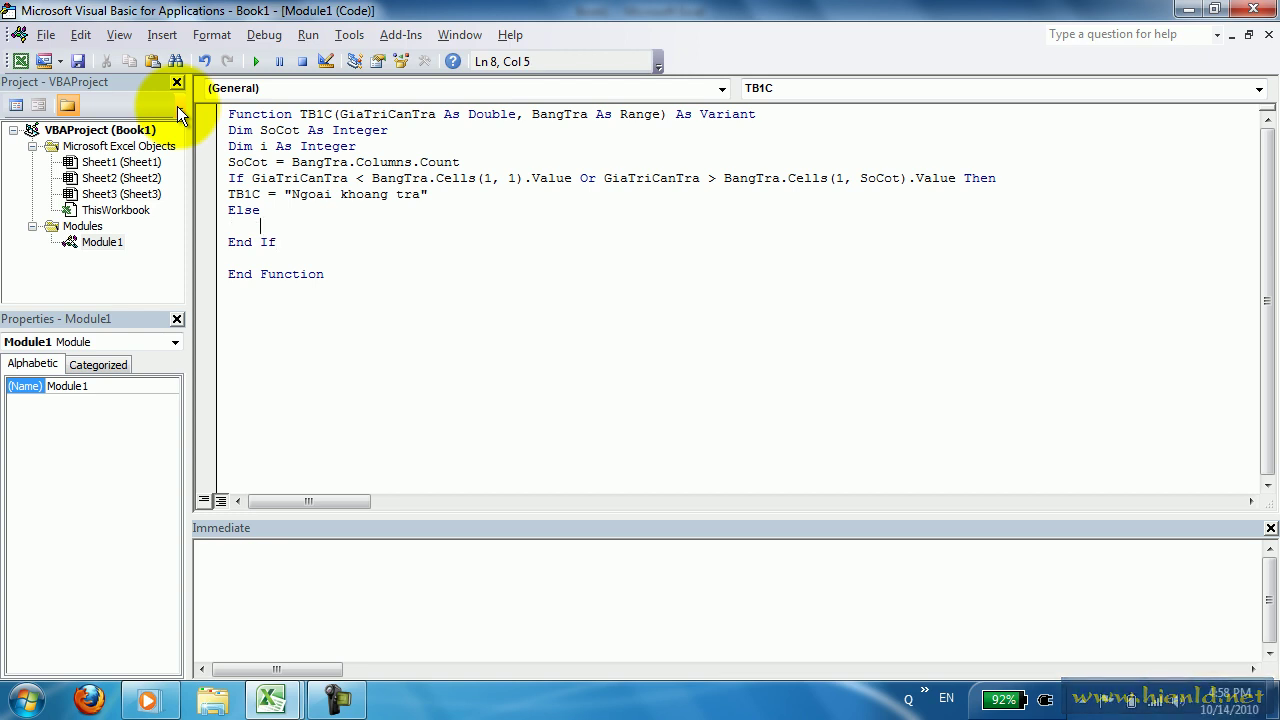
Add a For i = 1 To SoCot ... Next loop inside the Else branch
type("for i=1 to SoCot")
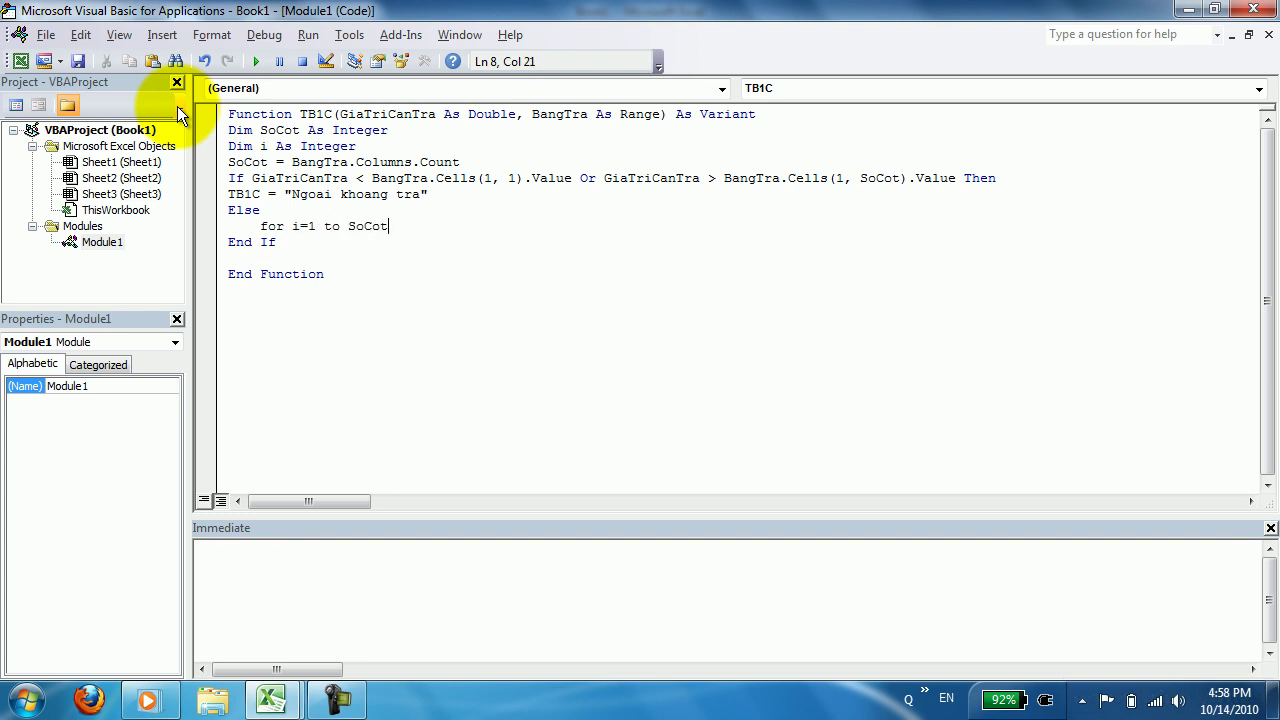
key("Return")
key("Return")
type("next")
key("Up")
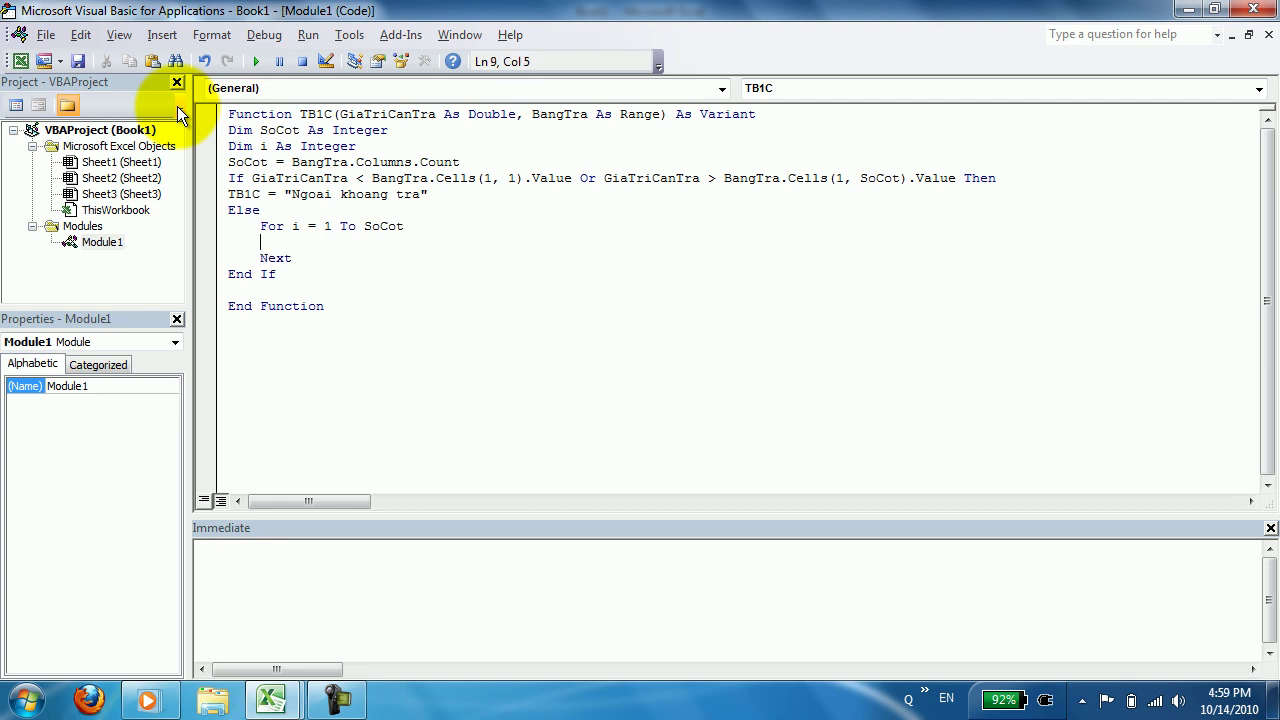
key("Tab")
Inside the loop, test GiaTriCanTra >= BangTra.Cells(1,i) and <= BangTra.Cells(1,i+1)
type("if")
type(" GiaTriCanTra")
type(">=")
type("BangTra")
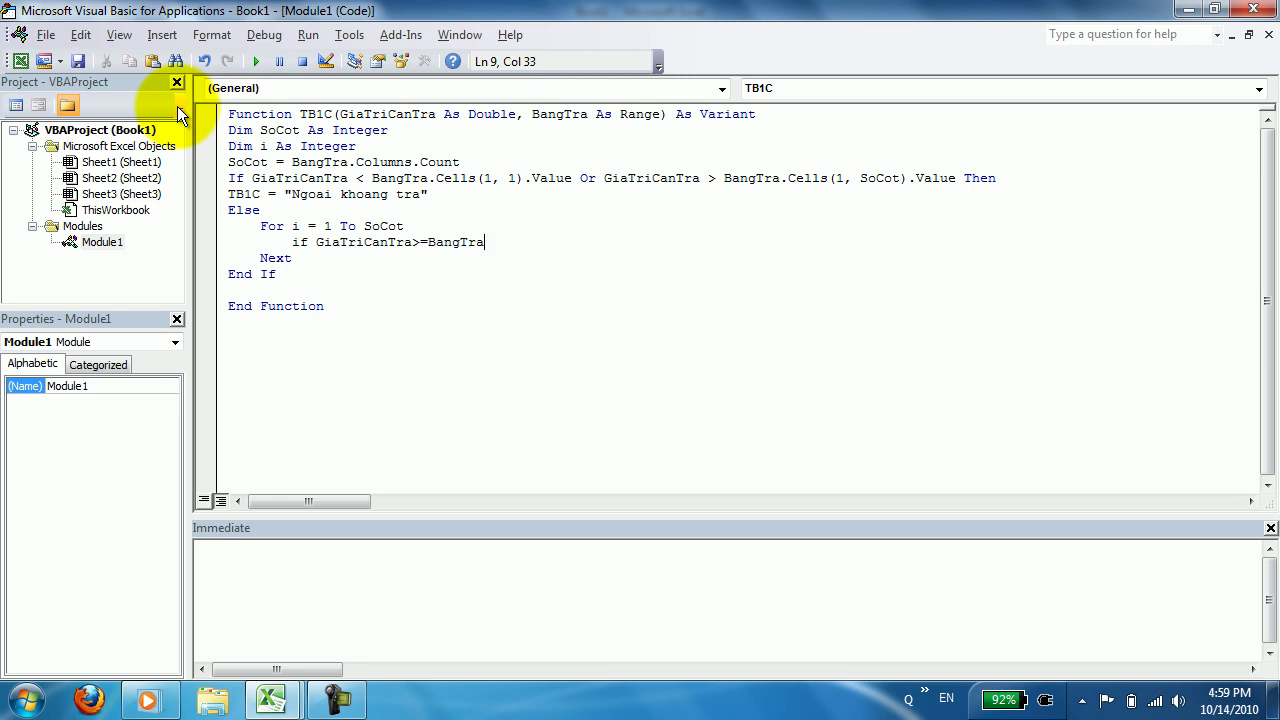
type(".ce")
key("Tab")
type("(")
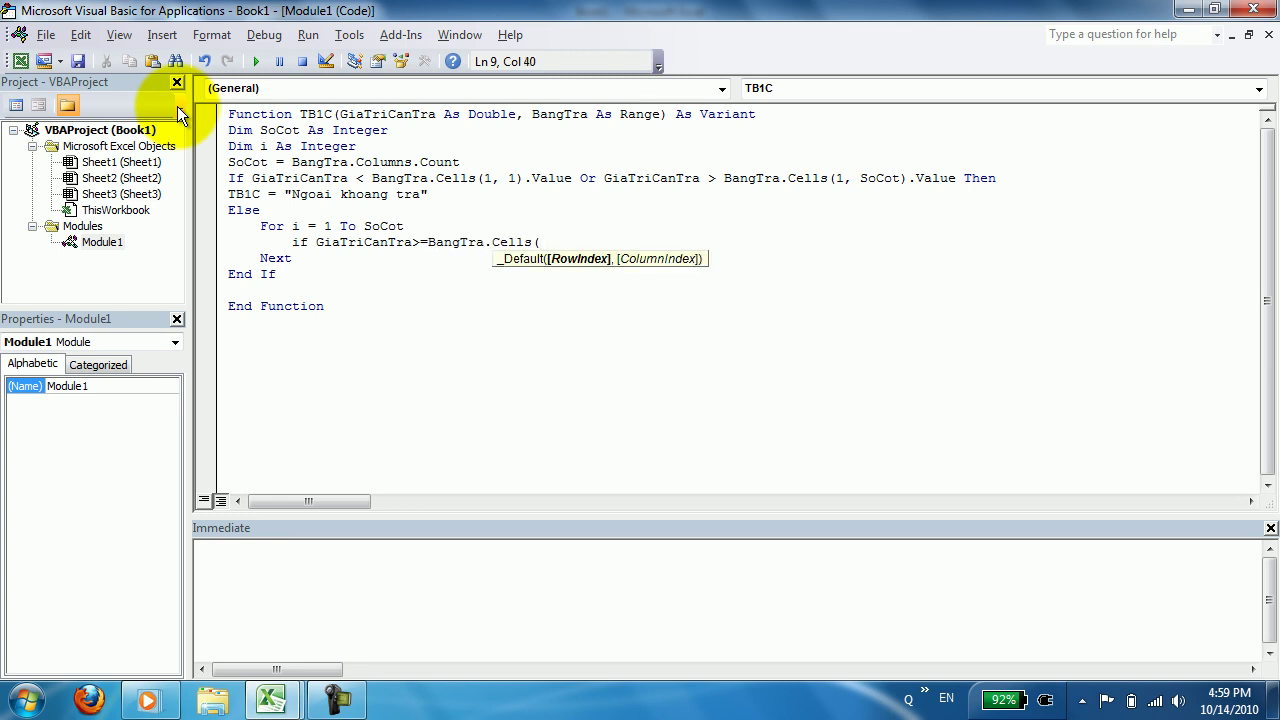
type("1,")
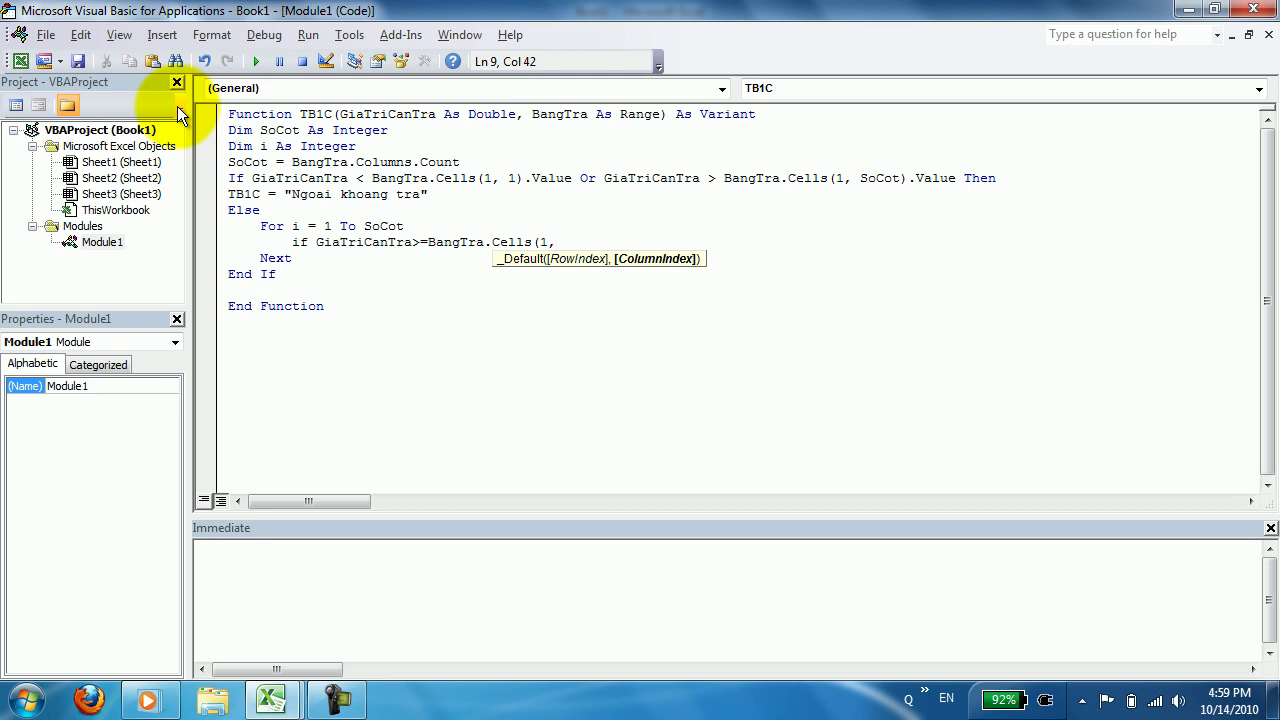
type("i) ")
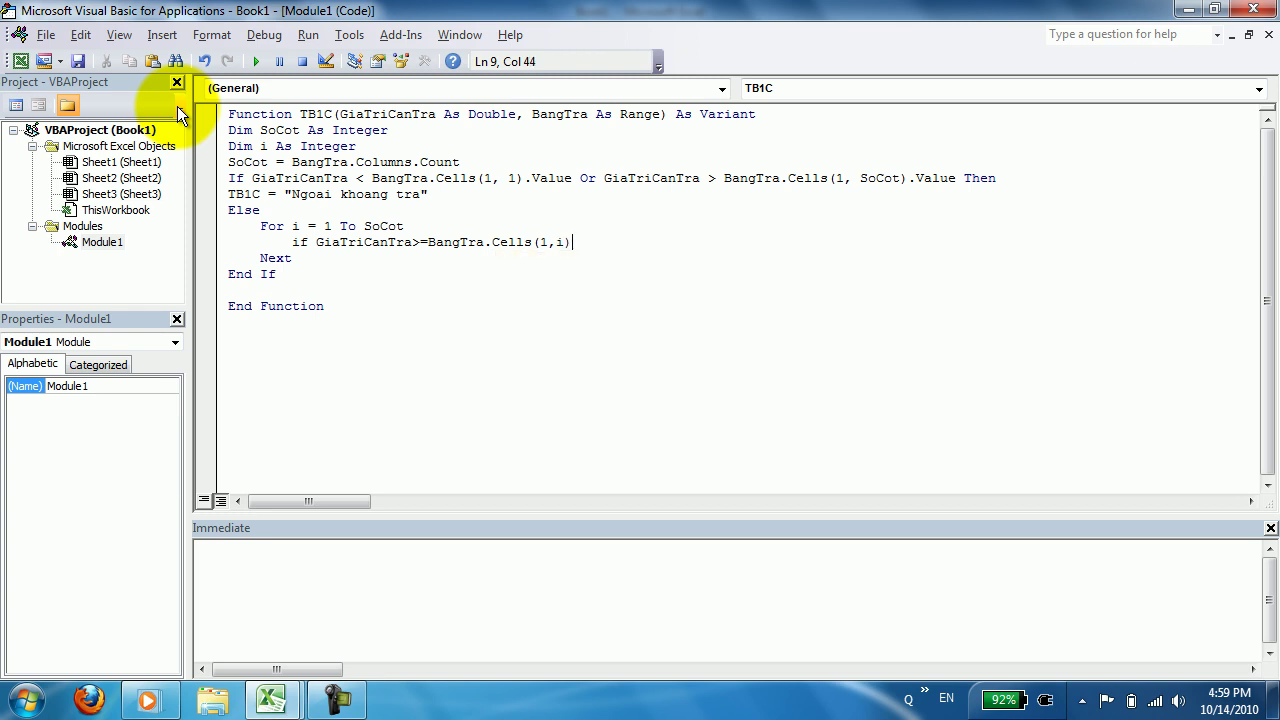
type("and GiaTriCanTra<=BangTra")
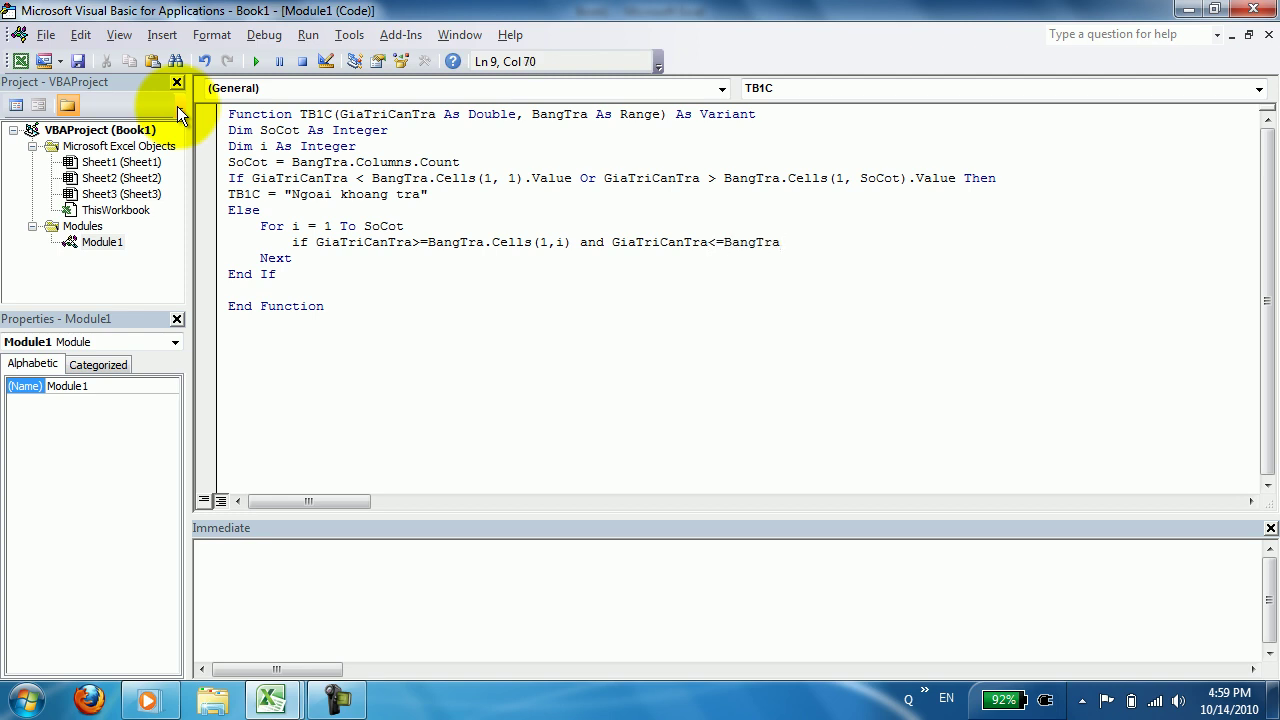
type(".cle")
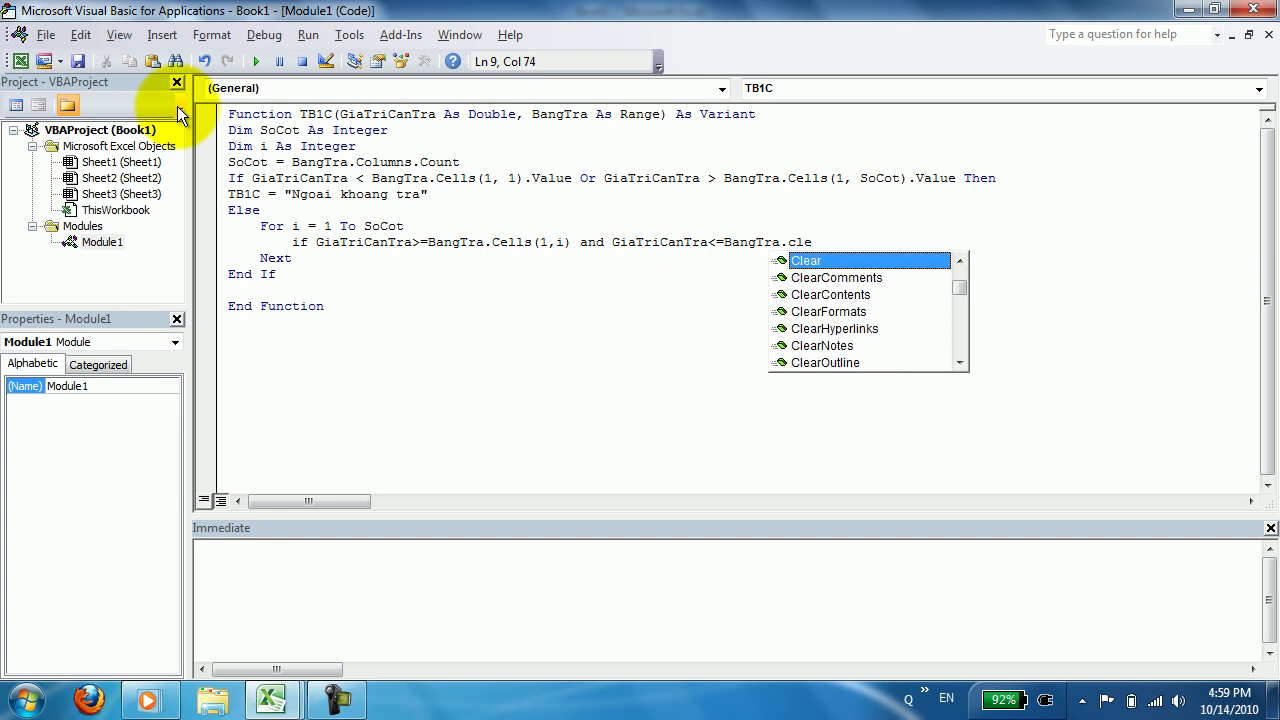
key("Up")
key("Up")
key("Up")
key("Tab")
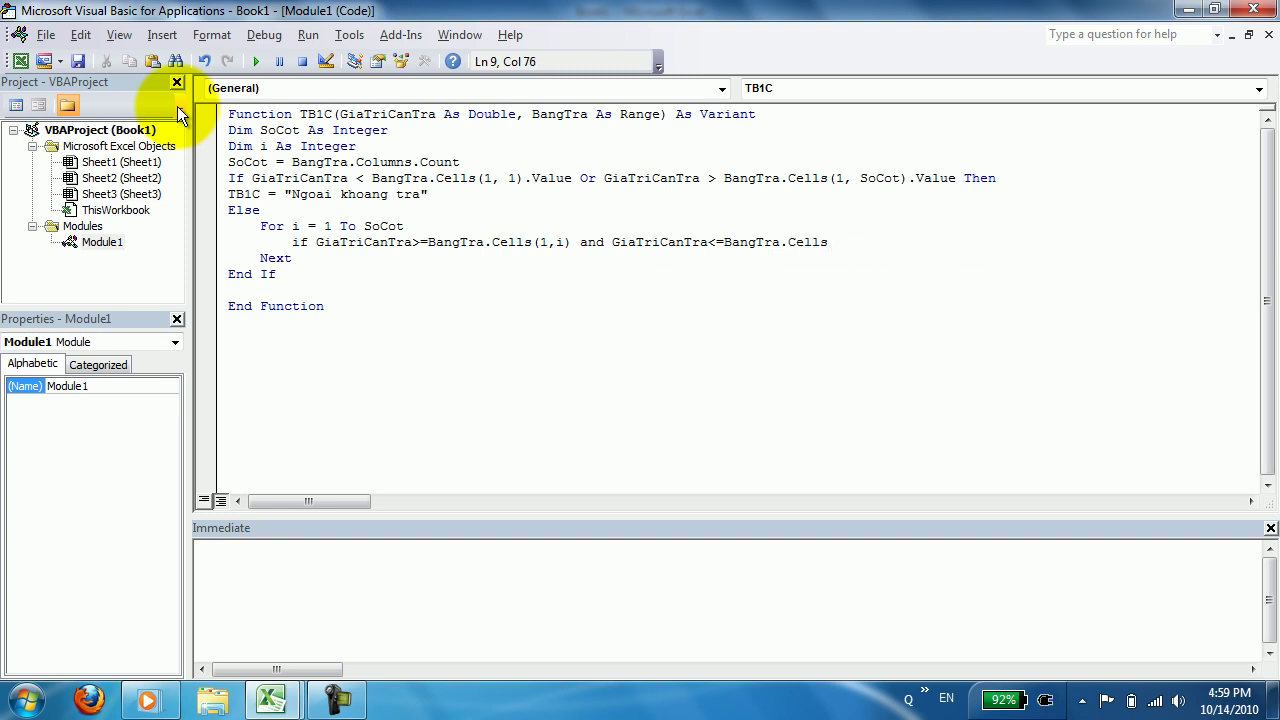
type("(1,i+1)")
type(" then")
key("Return")
key("Return")
Close the test with End If, leaving an indented blank line for its body
type("end if")
key("Up")
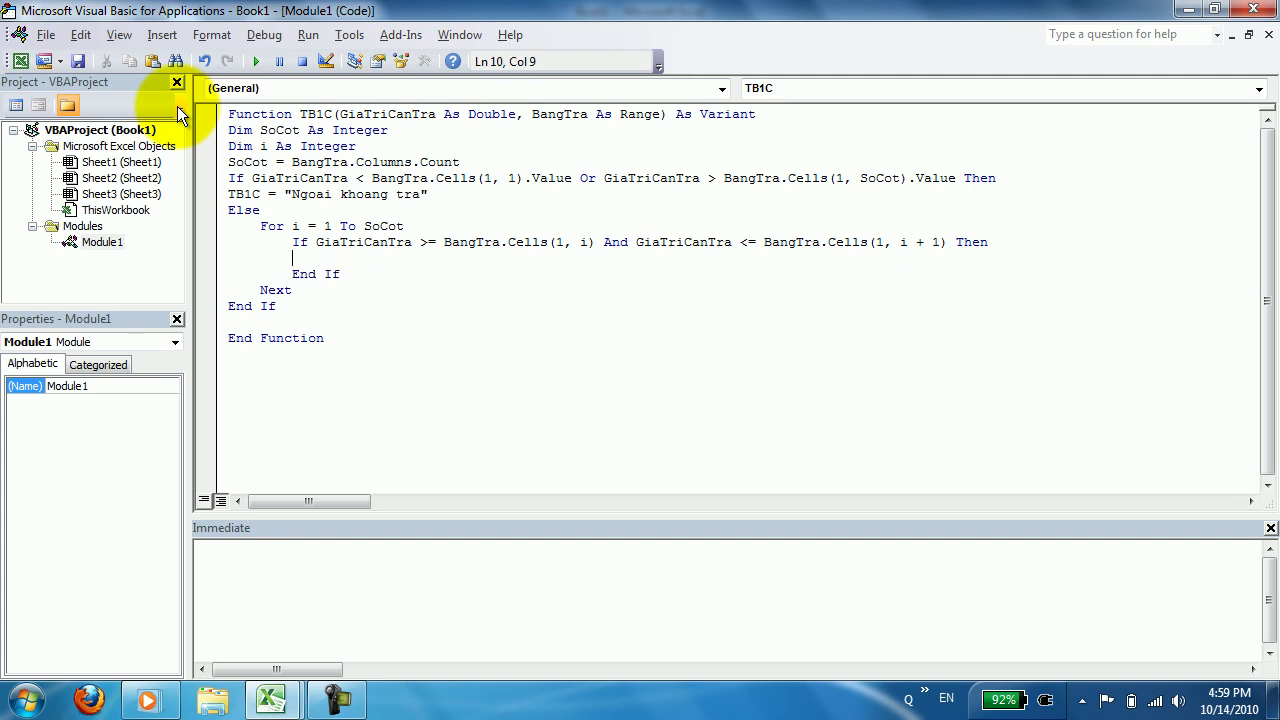
key("Tab")
type("gia")
key("BackSpace")
key("BackSpace")
key("BackSpace")
Start the assignment tb1c = BangTra.Cells(2,i).Value + (BangTra.Cells(2,i+1) - inside the If
type("tb")
type("1c")
type("=")
type("gi")
key("BackSpace")
key("BackSpace")
type("ba")
key("ctrl+space")
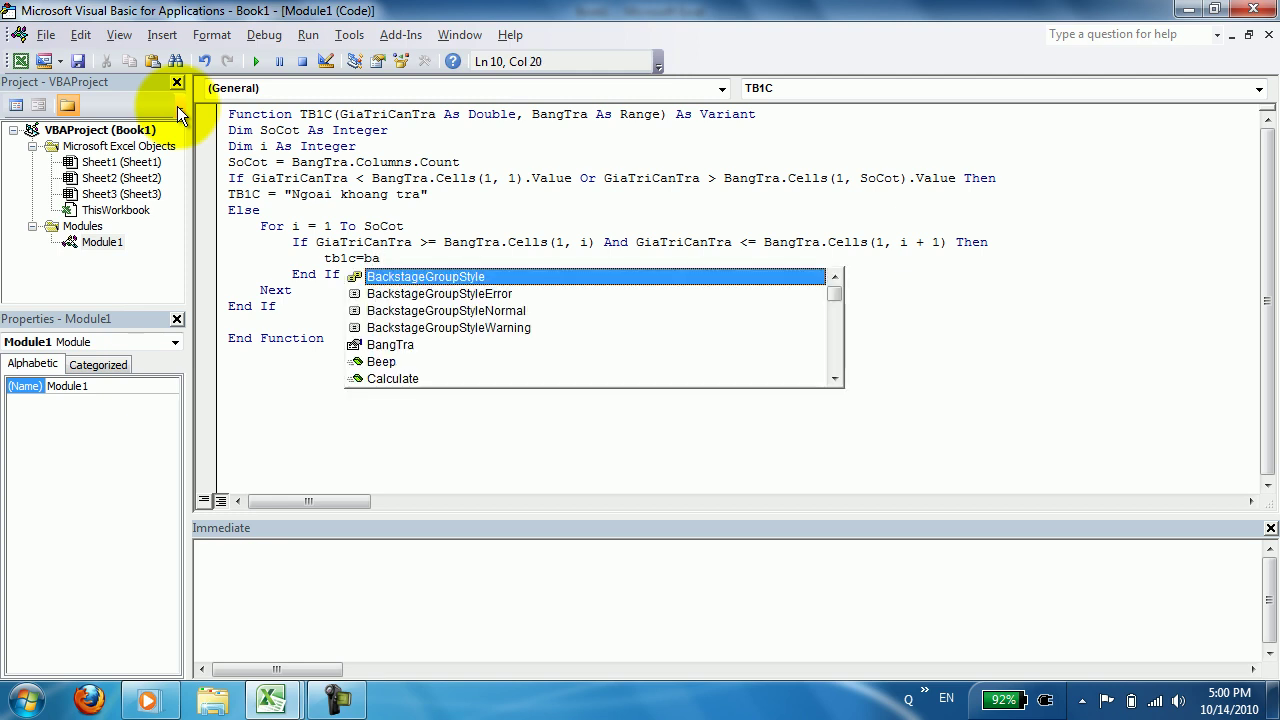
type("ng")
key("Tab")
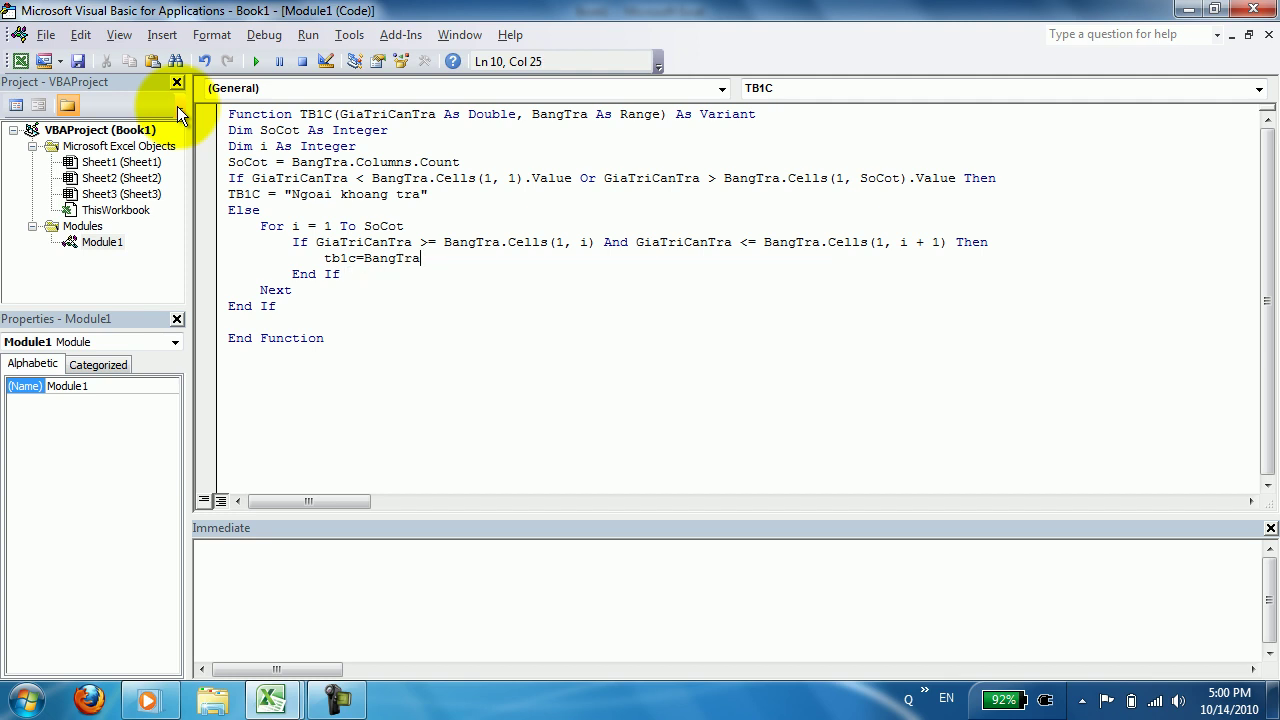
type(".cle")
key("BackSpace")
key("BackSpace")
type("ell")
key("Tab")
type("(")
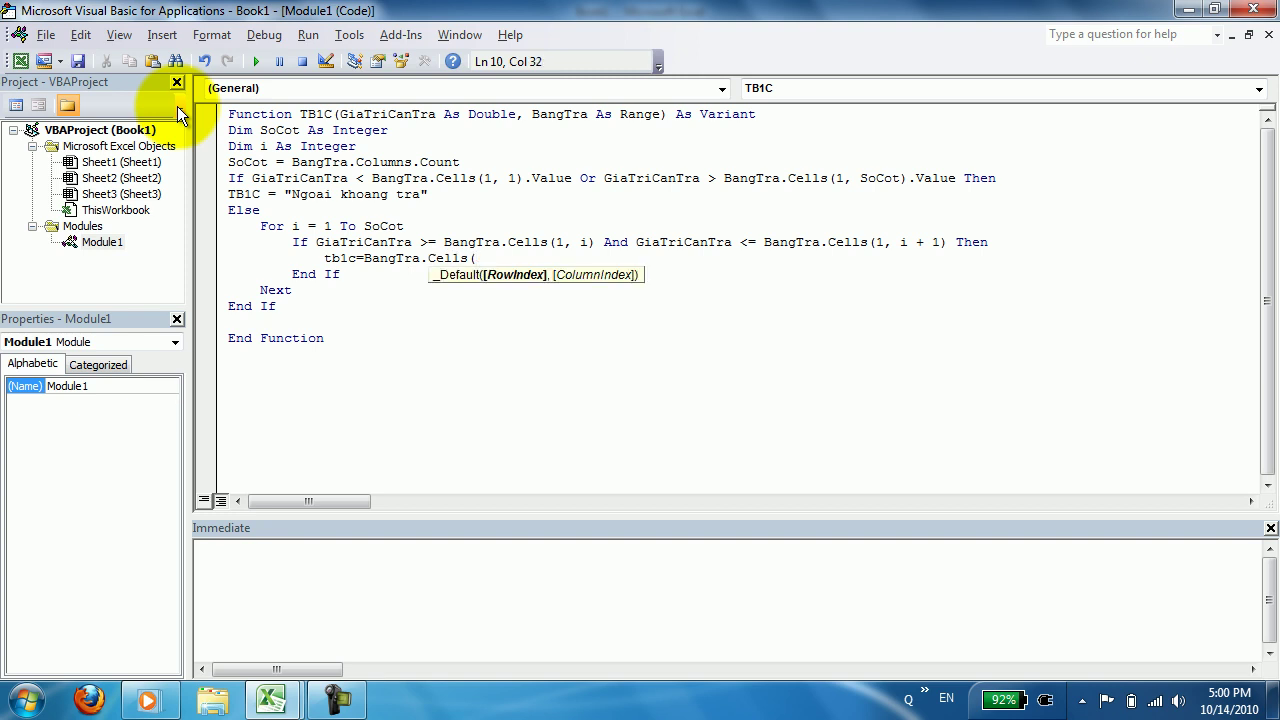
type("2")
type(",i")
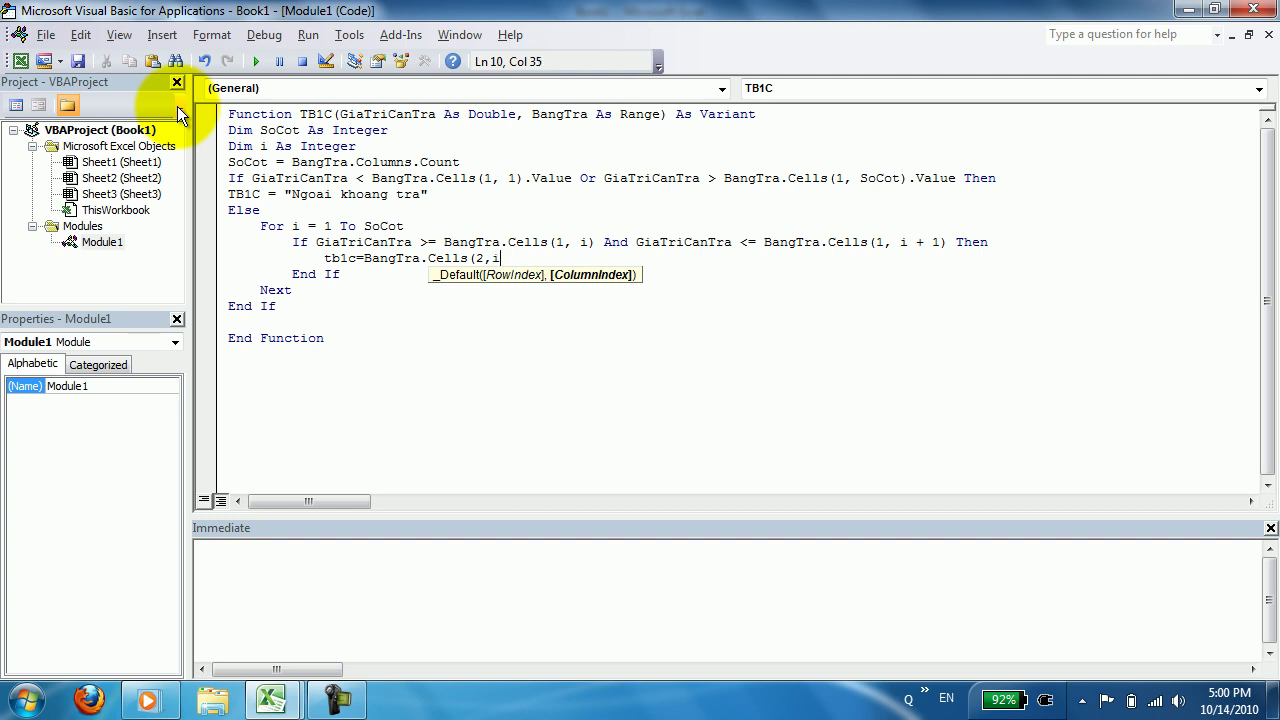
type(").value")
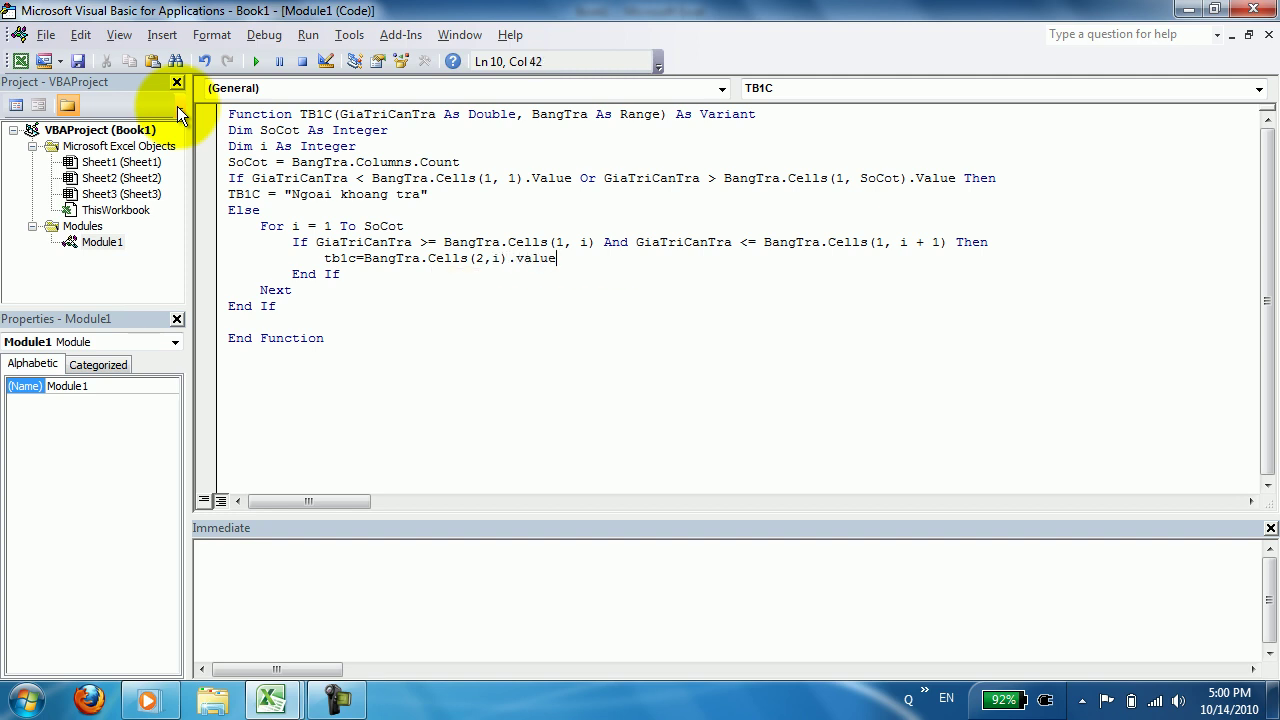
type("+(")
type("bang")
type("tra.ce")
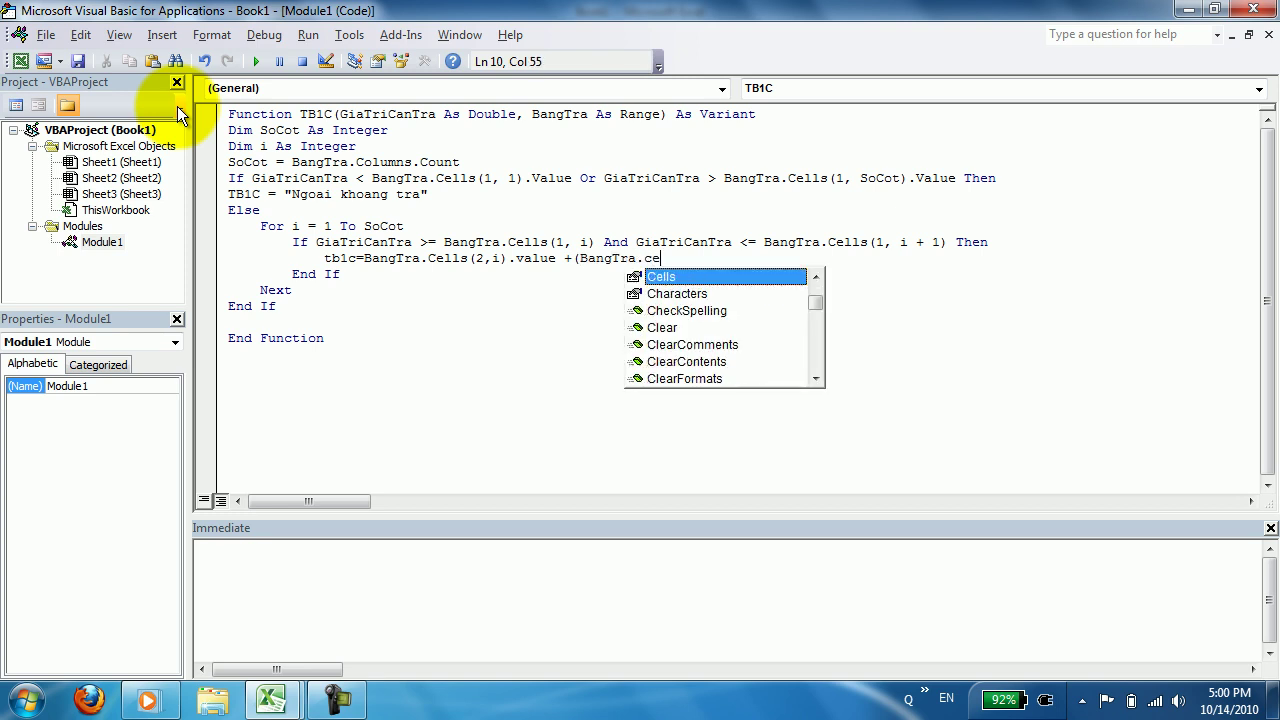
type("lls(2,i+1)")
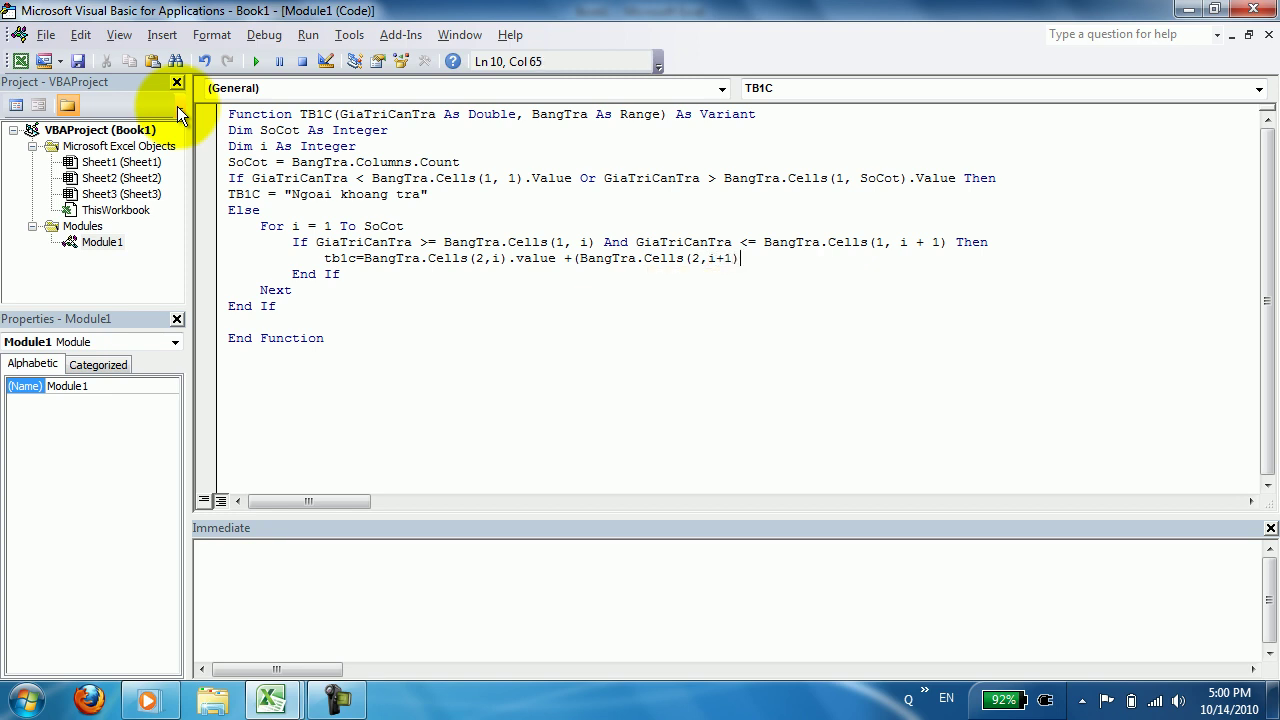
type("-")
Complete the difference with BangTra.Cells(2,i)) and divide, continuing onto the next line
left_click_drag(693, 257, 586, 258)
key("ctrl+c")
left_click(757, 258)
key("ctrl+v")
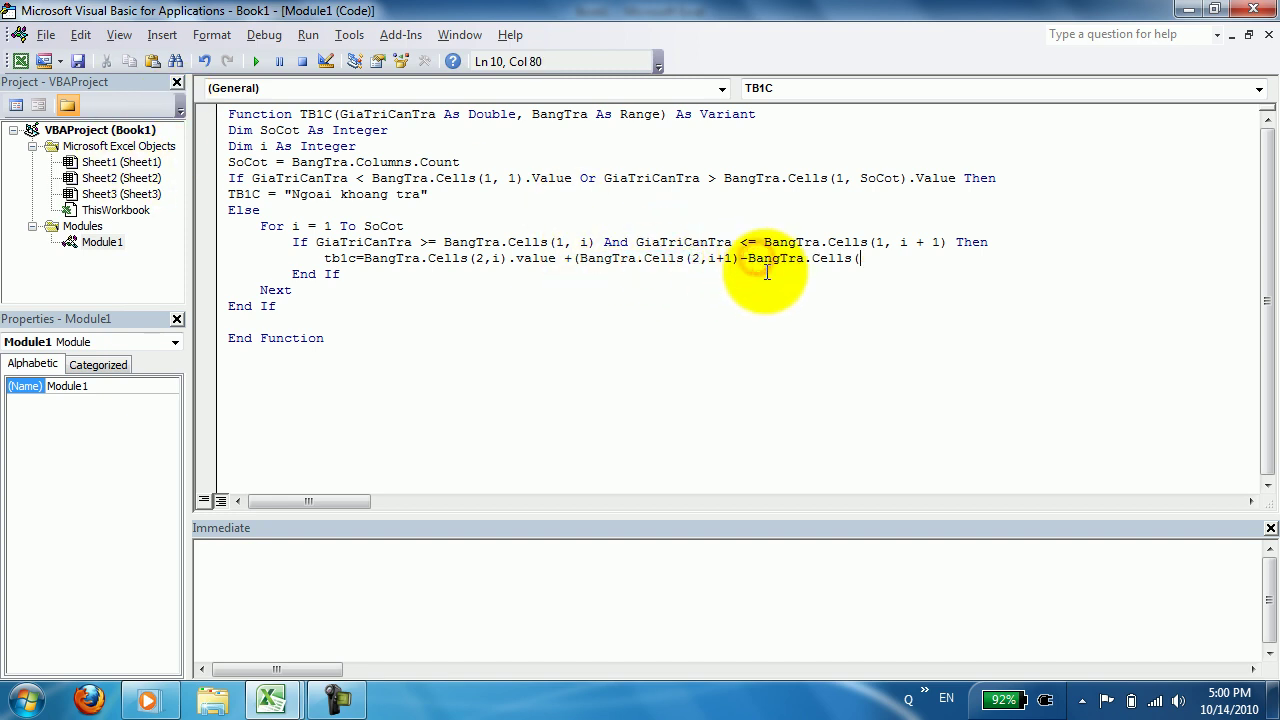
type("(2,i")
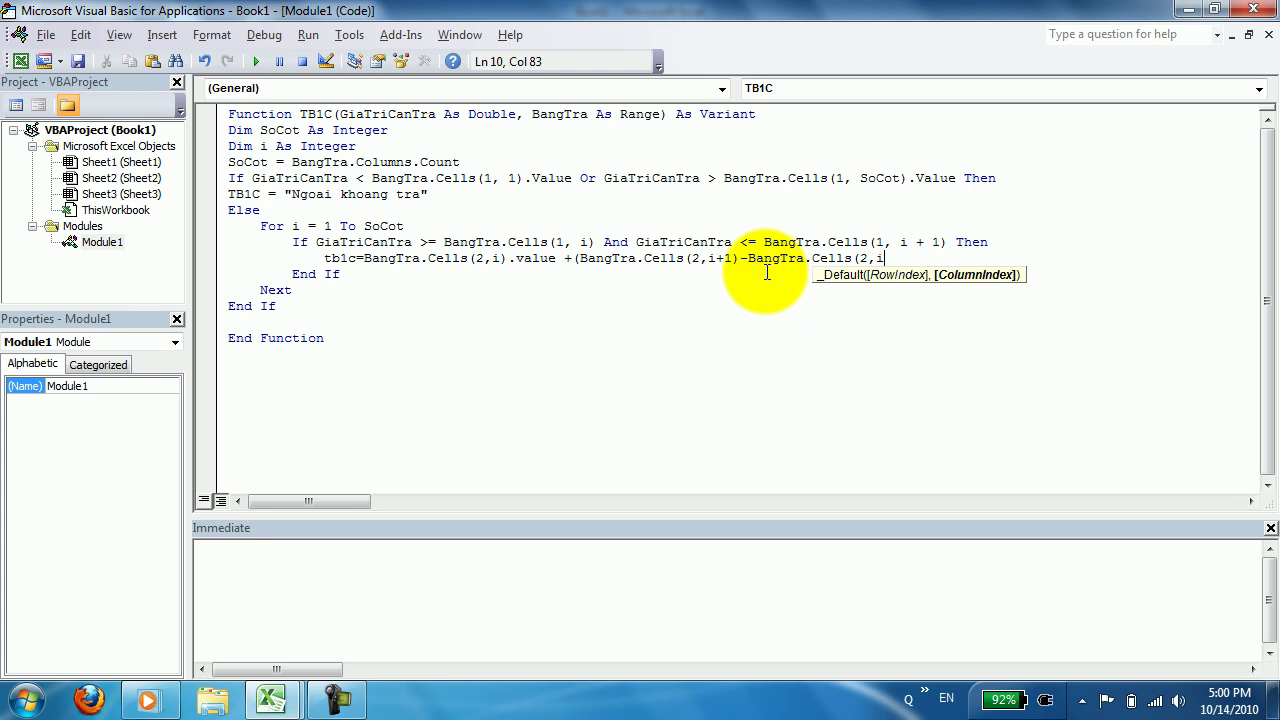
type("))/")
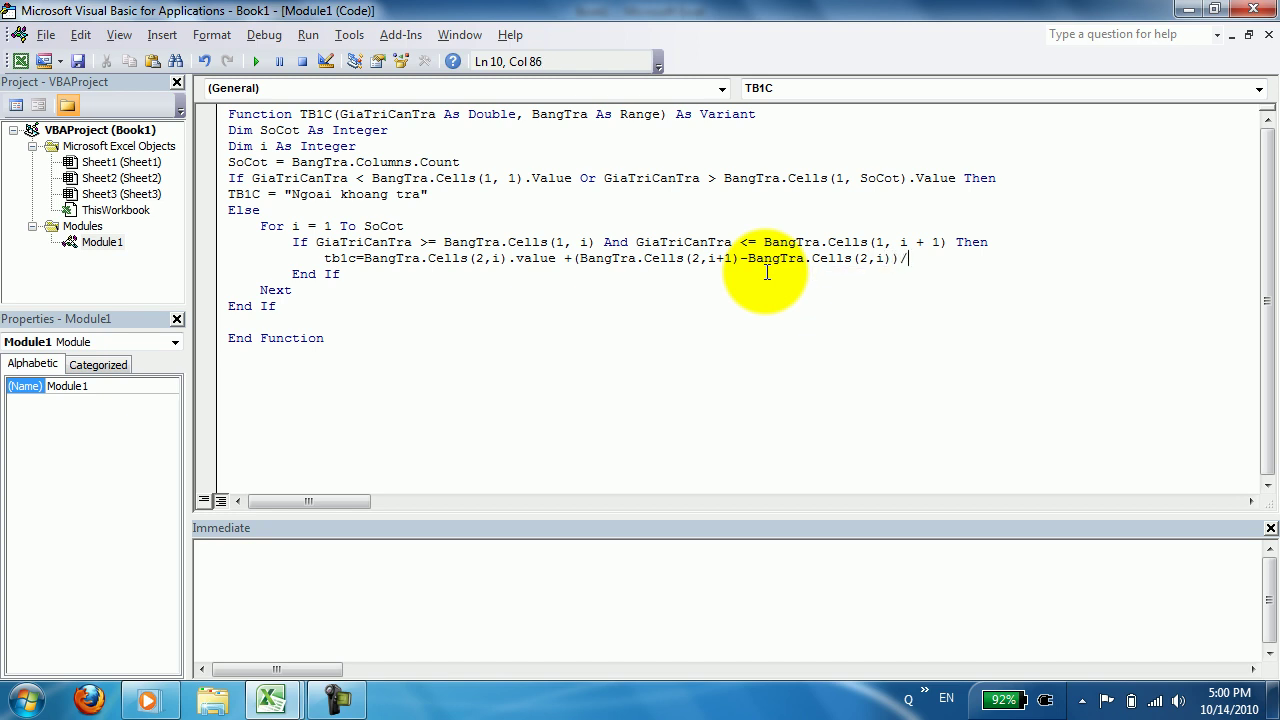
type(" _")
key("Return")
Divide by (BangTra.Cells(1,i+1) - BangTra.Cells(1,i)) and multiply by (GiaTriCanTra - BangTra.Cells(1,i).vaule)
type("(")
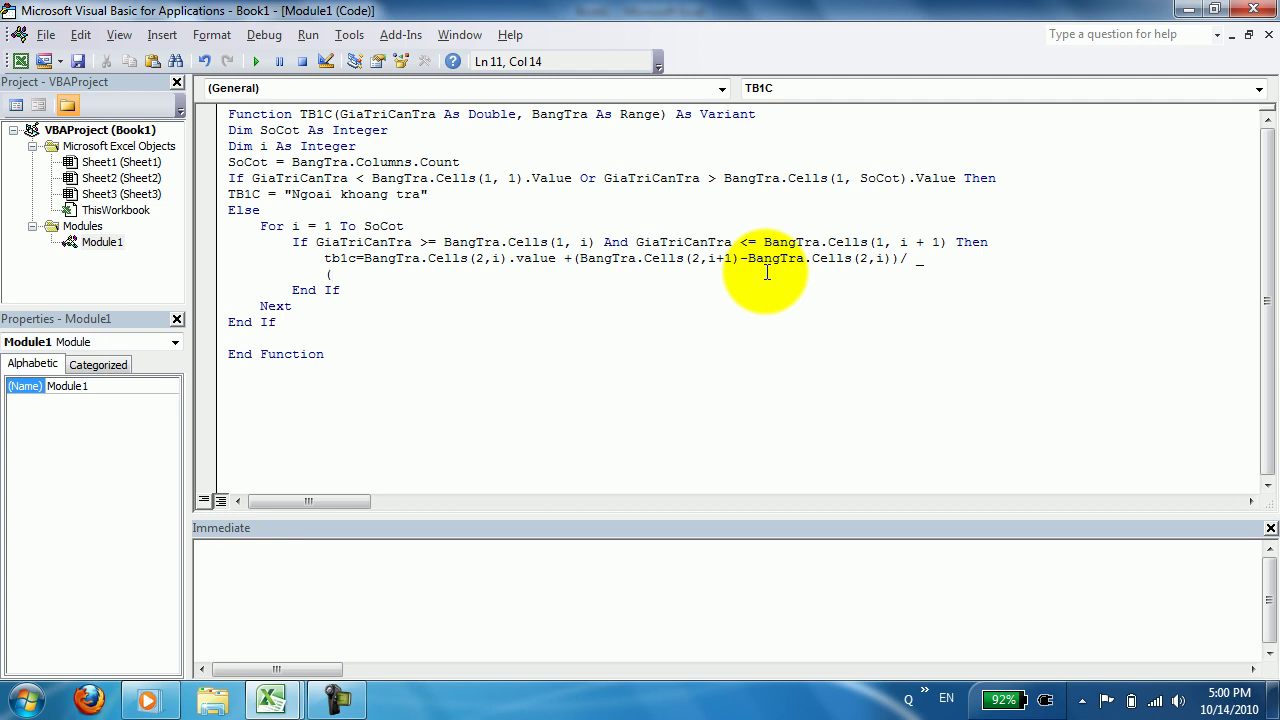
type("BangTra.Cells(")
type("1,i+1)-BangTra.Cells(")
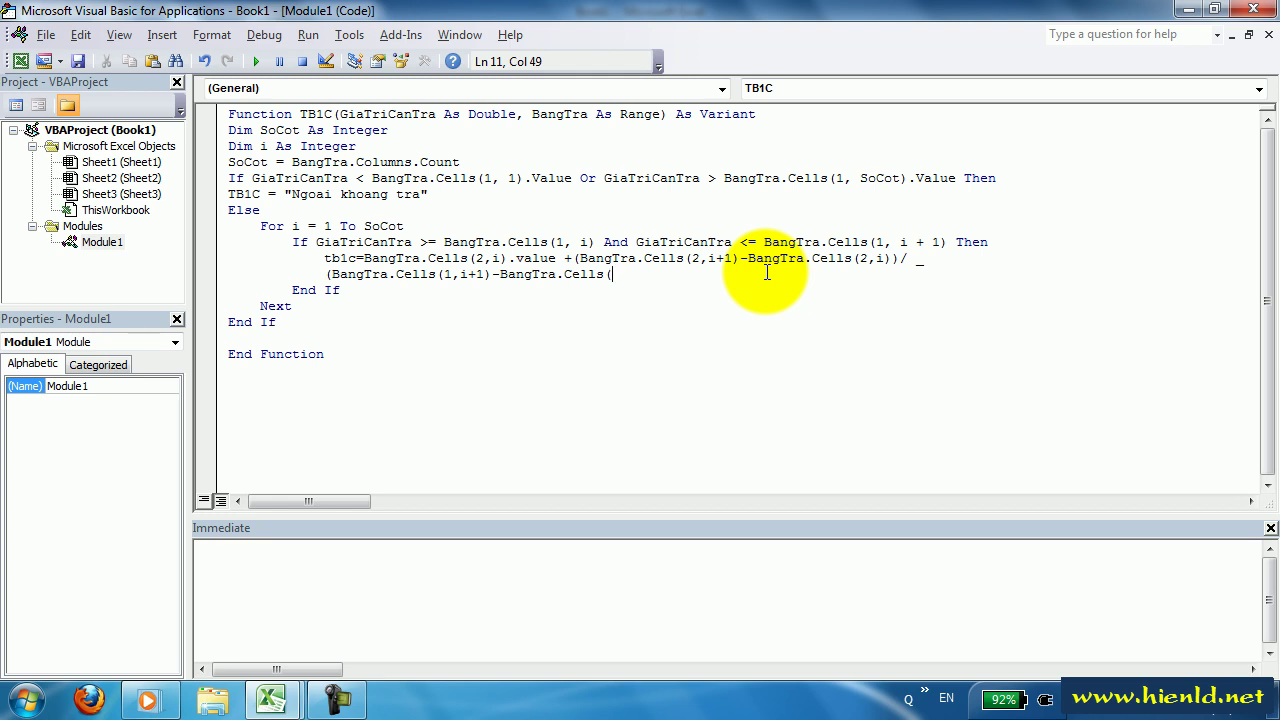
type("1,")
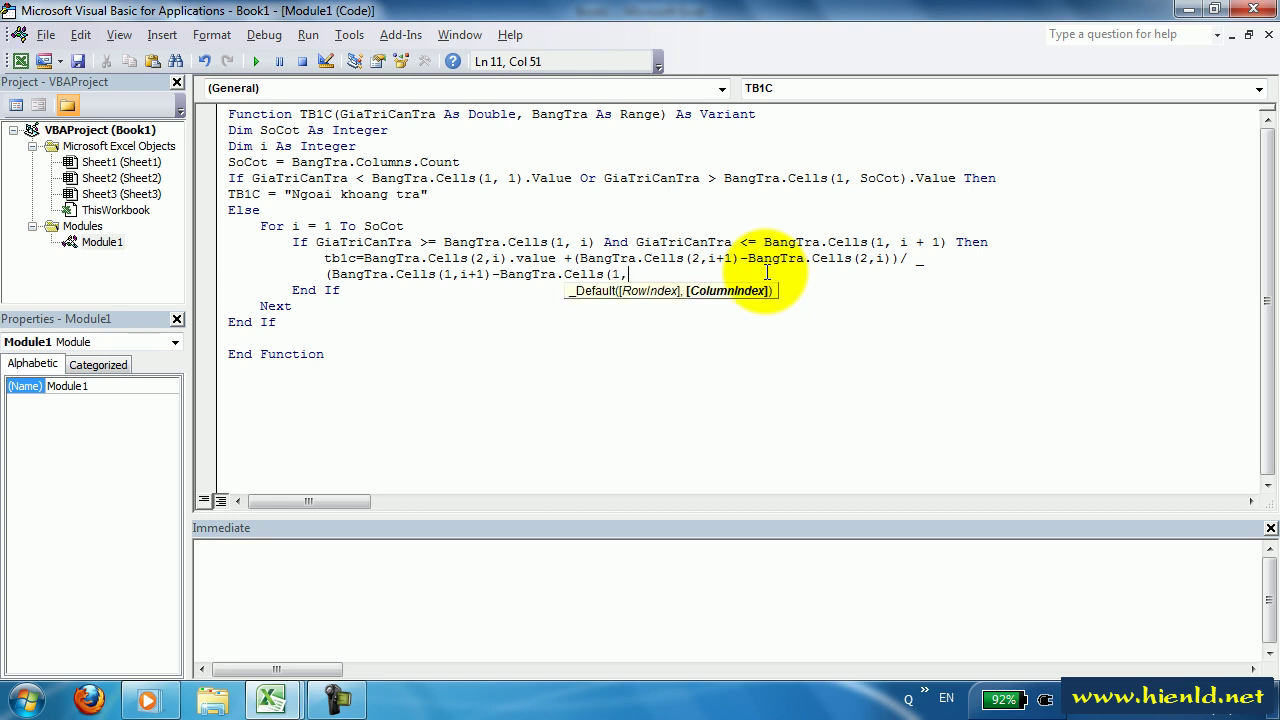
type("i))")
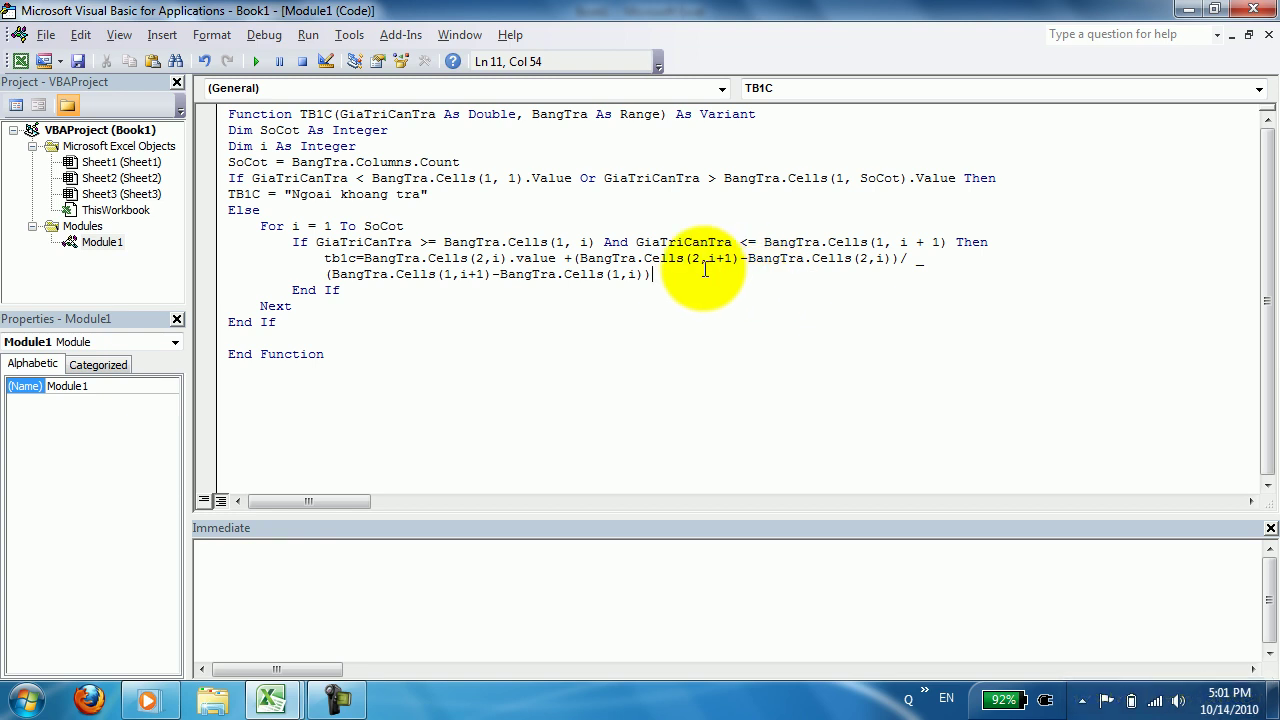
type(")")
key("BackSpace")
type("*(")
type("gi")
key("ctrl+space")
type("BangTra.Cells(1")
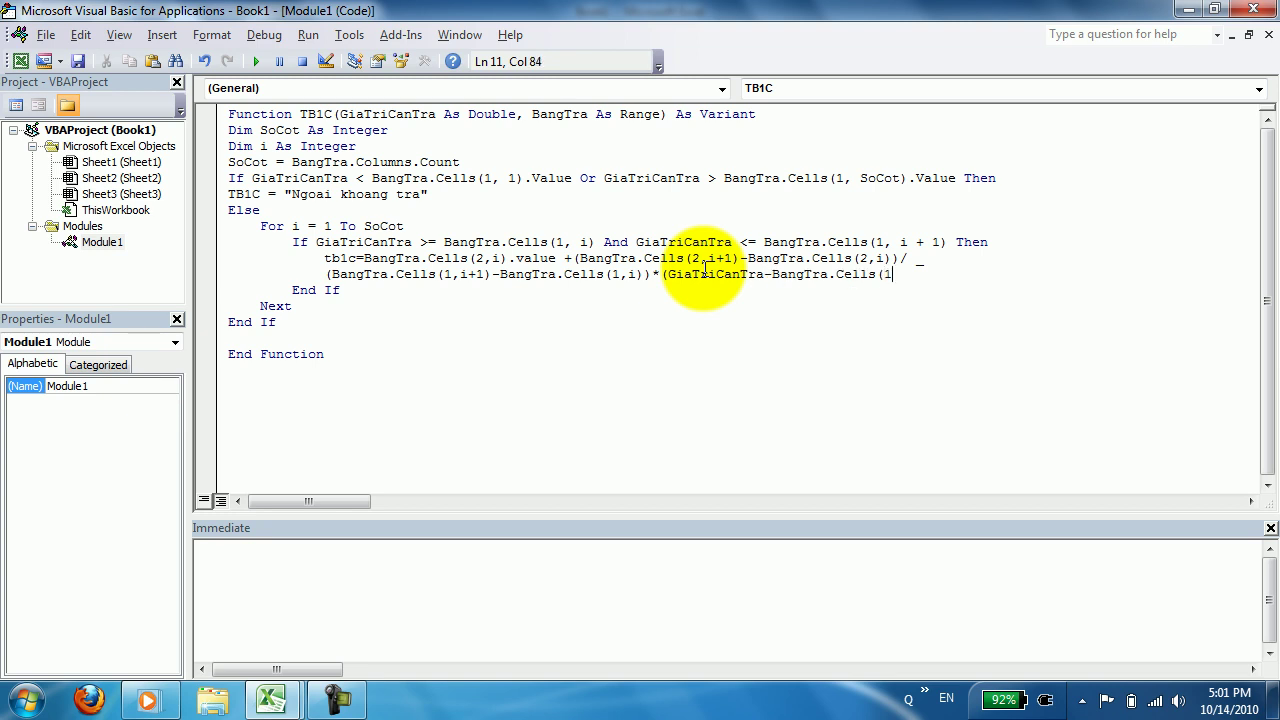
type(",")
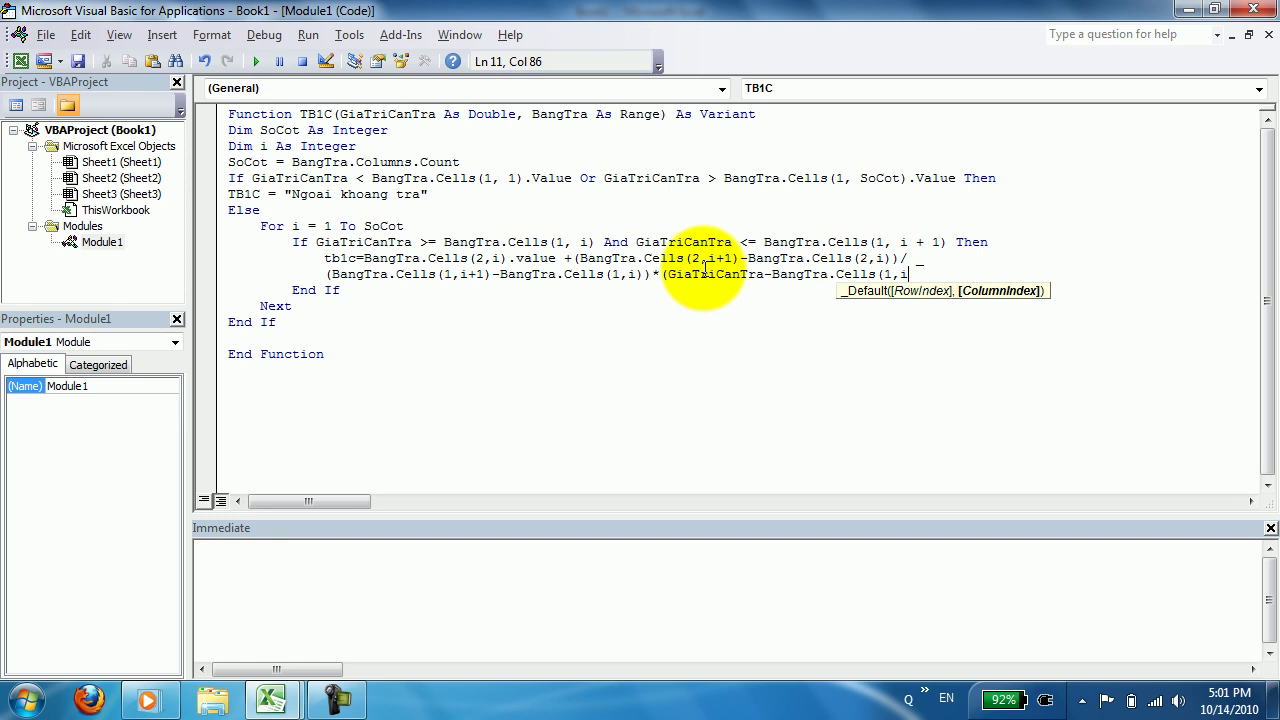
type("i).vaule)")
key("Down")
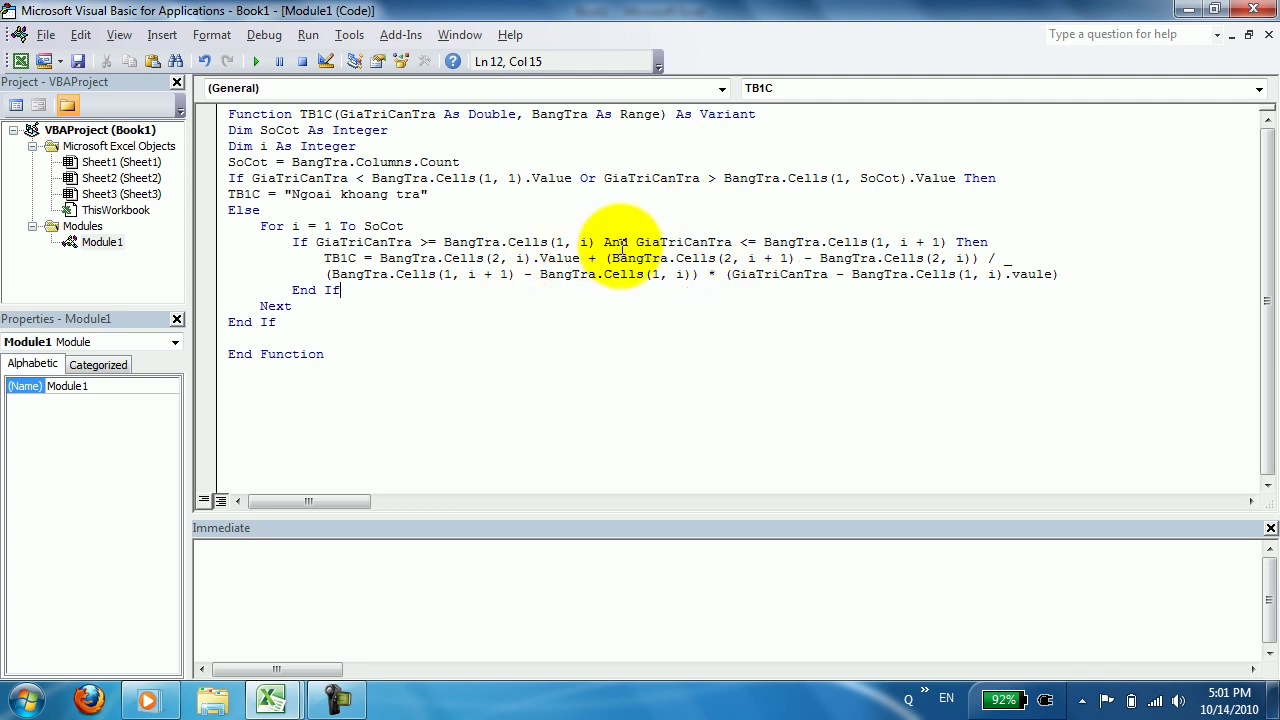
Append .Value to the Cells(1, i) and Cells(1, i + 1) references in the If condition
left_click_drag(580, 258, 532, 258)
key("ctrl+c")
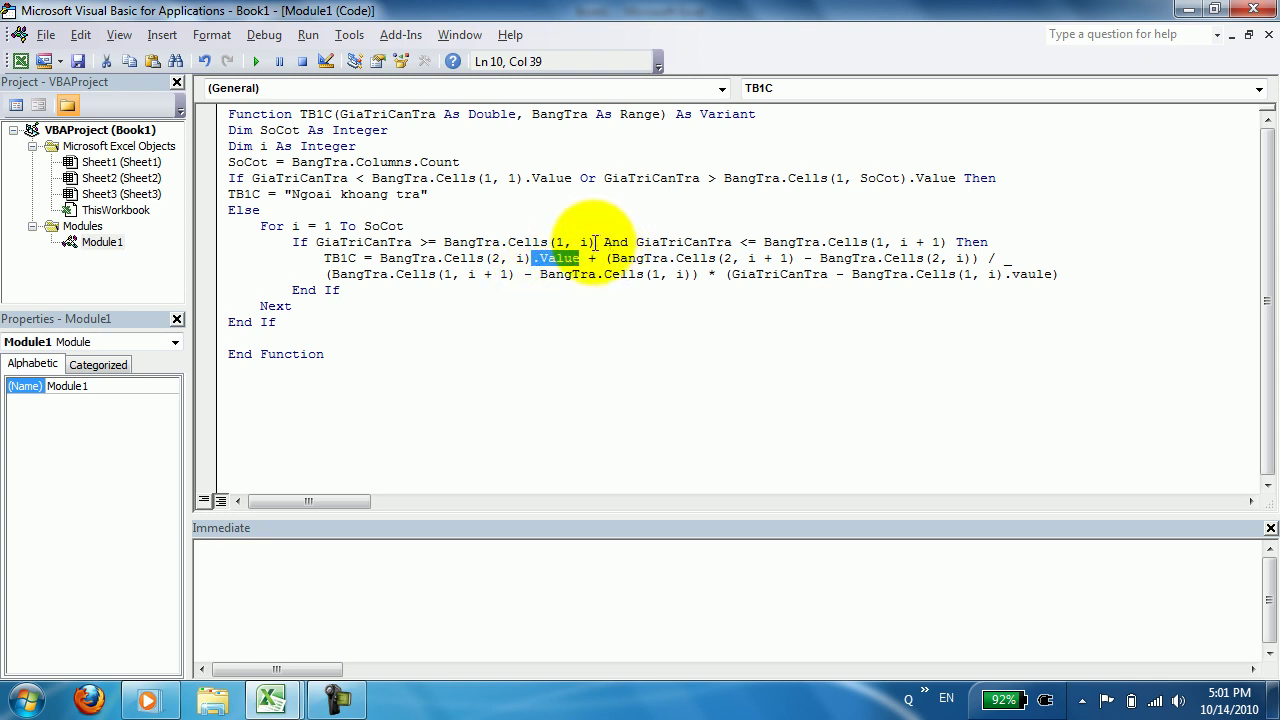
left_click(597, 242)
key("ctrl+v")
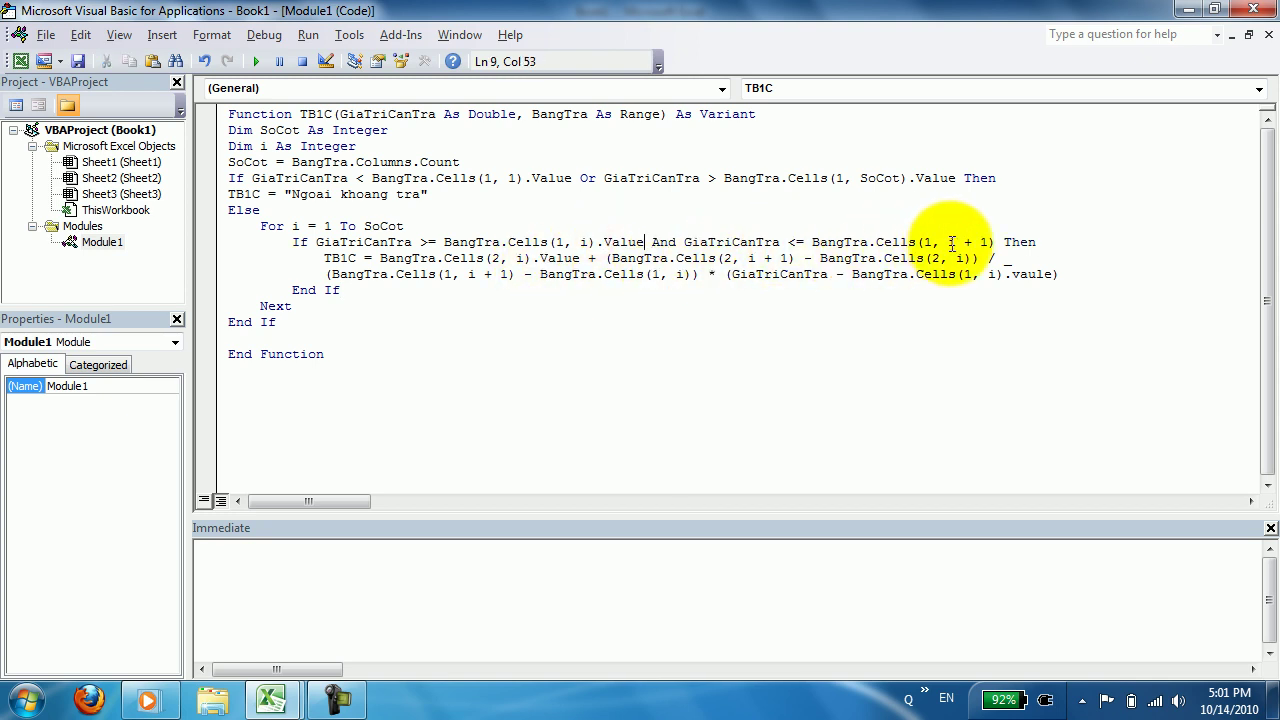
left_click(994, 242)
key("ctrl+v")
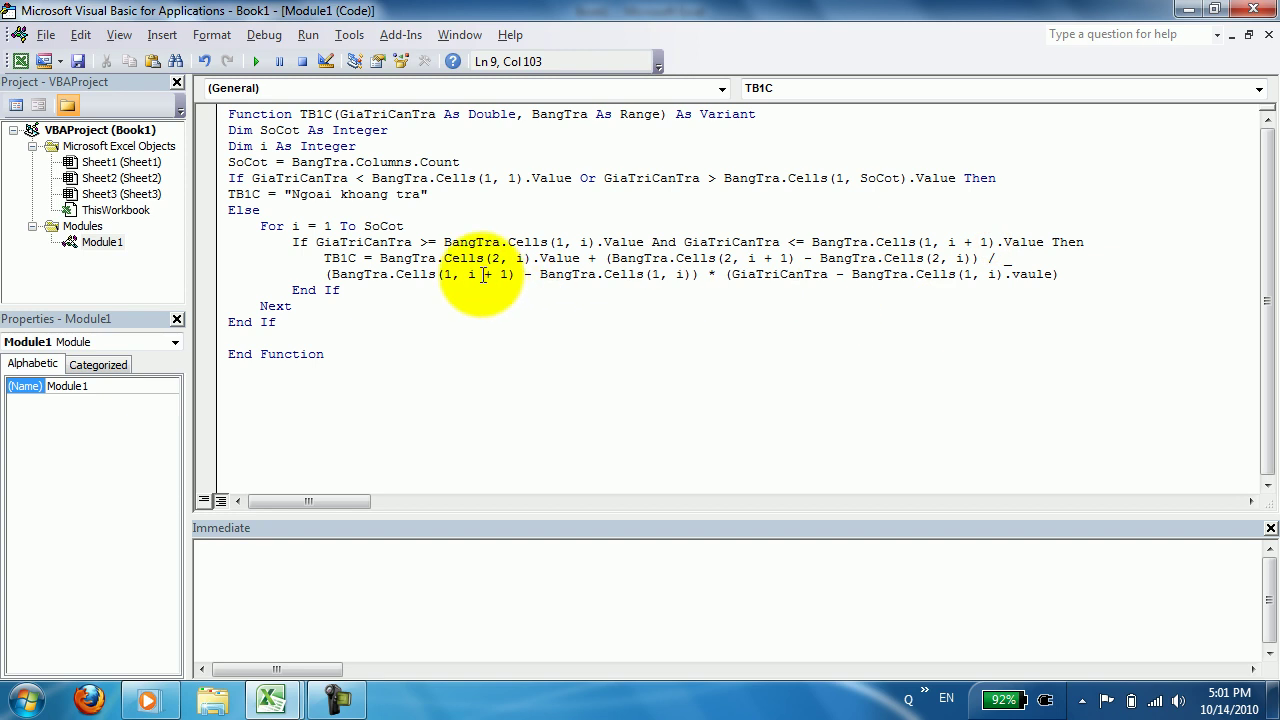
Append .Value to the Cells(2, i + 1), Cells(2, i), Cells(1, i + 1) and Cells(1, i) formula references
left_click(795, 258)
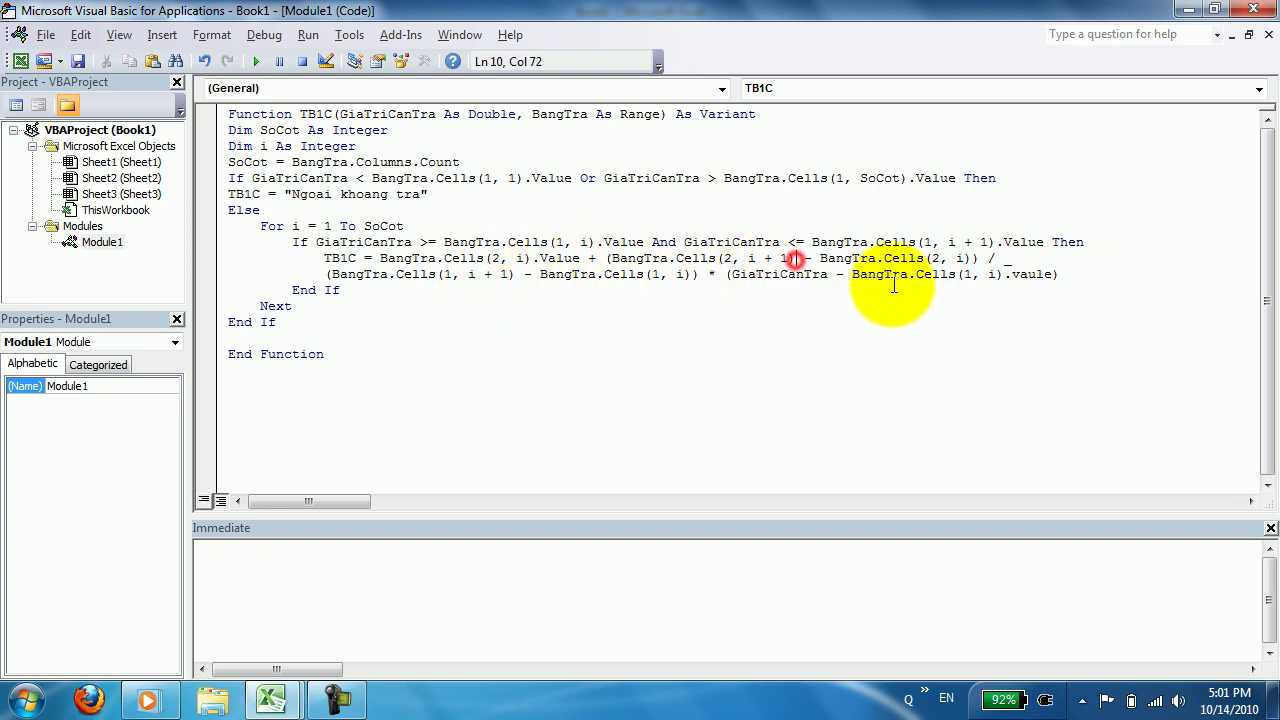
key("ctrl+v")
left_click(1028, 258)
key("ctrl+v")
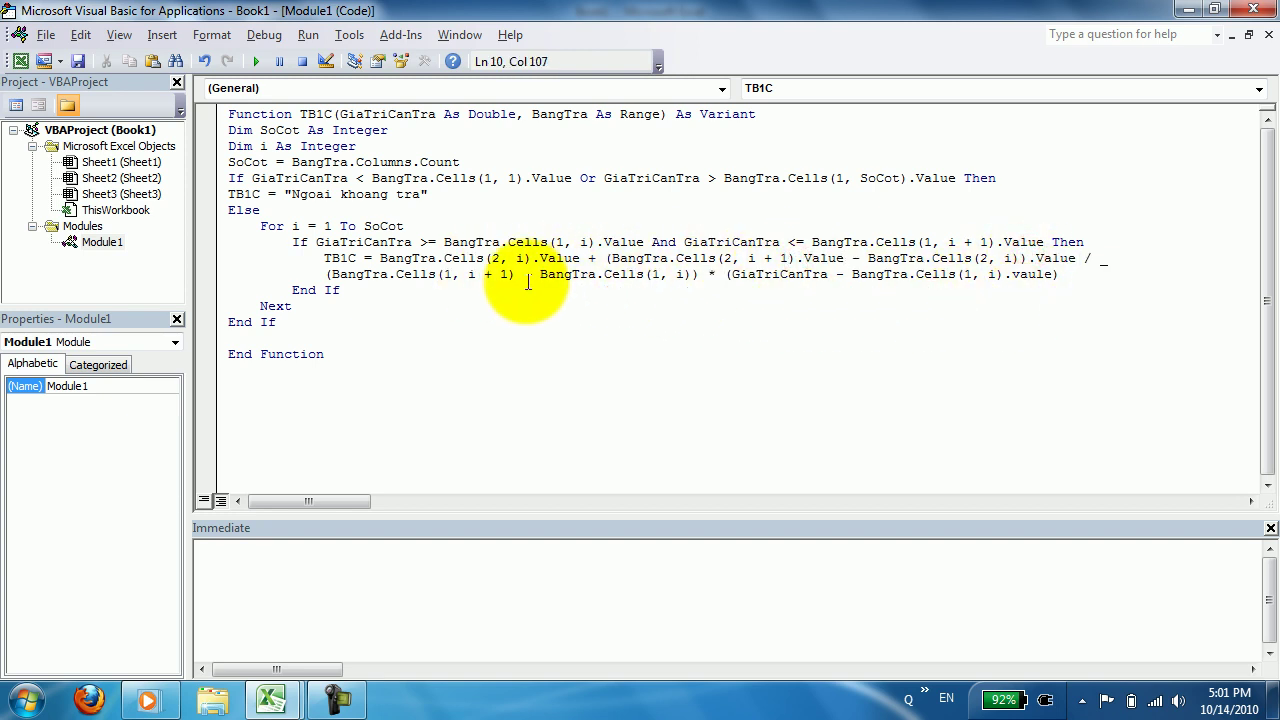
left_click(514, 274)
key("ctrl+v")
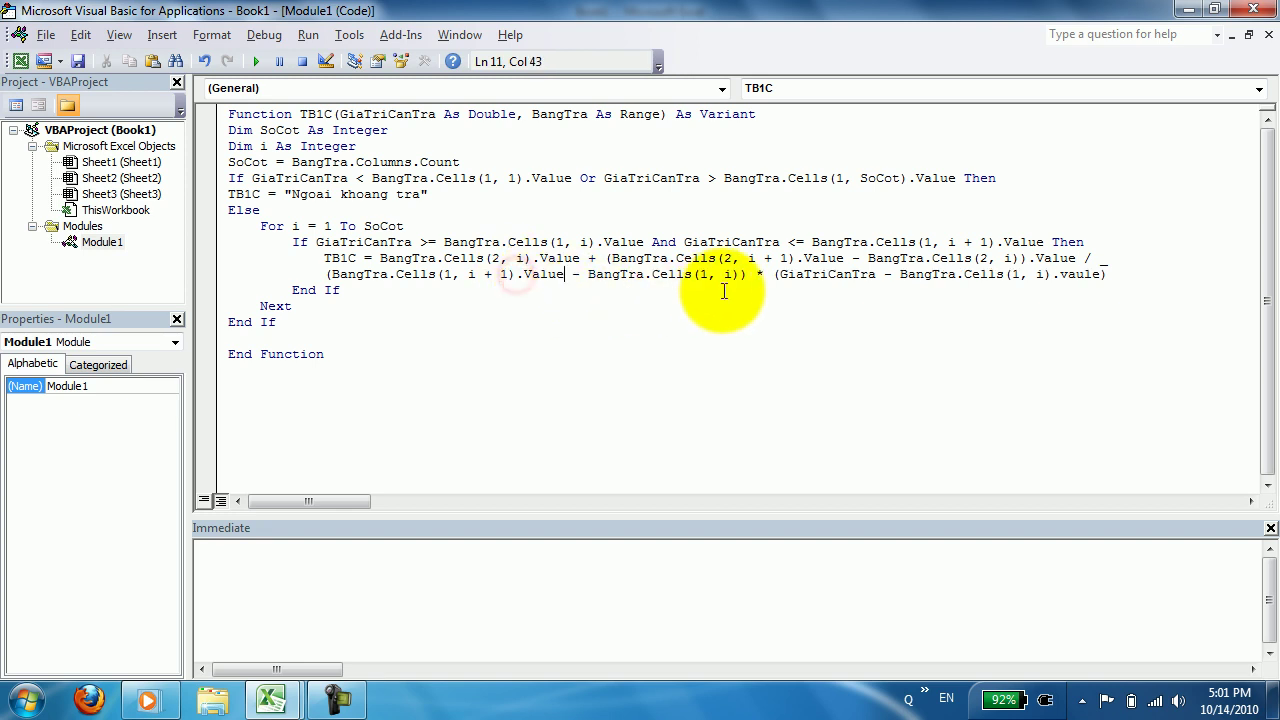
left_click(741, 274)
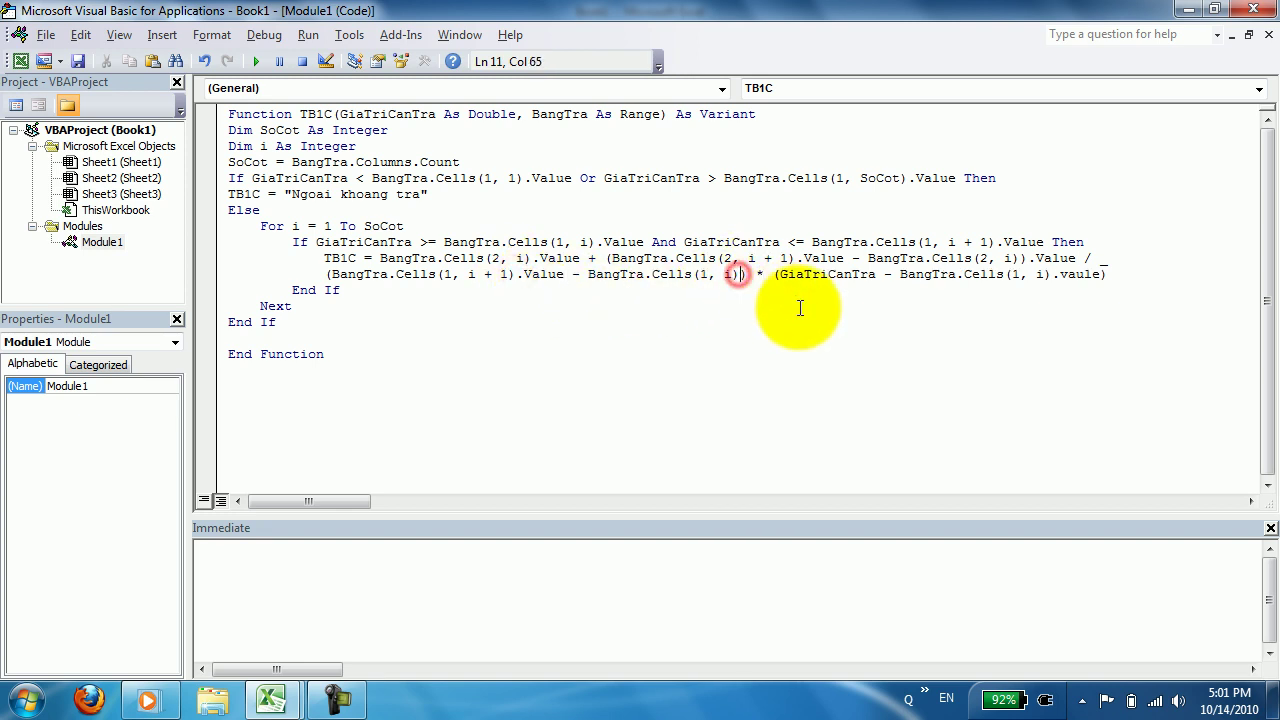
key("ctrl+v")
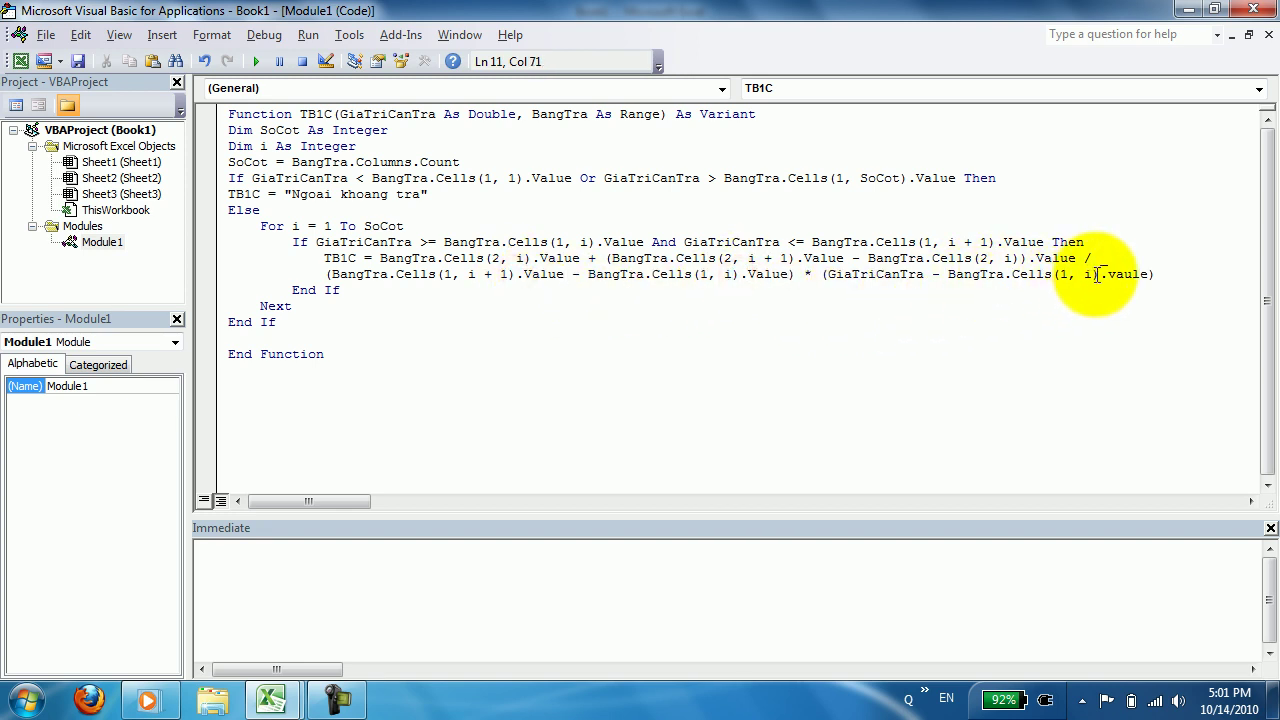
Dismiss the compile error and fix the misplaced ).Value to .Value) on line 10
left_click(1038, 303)
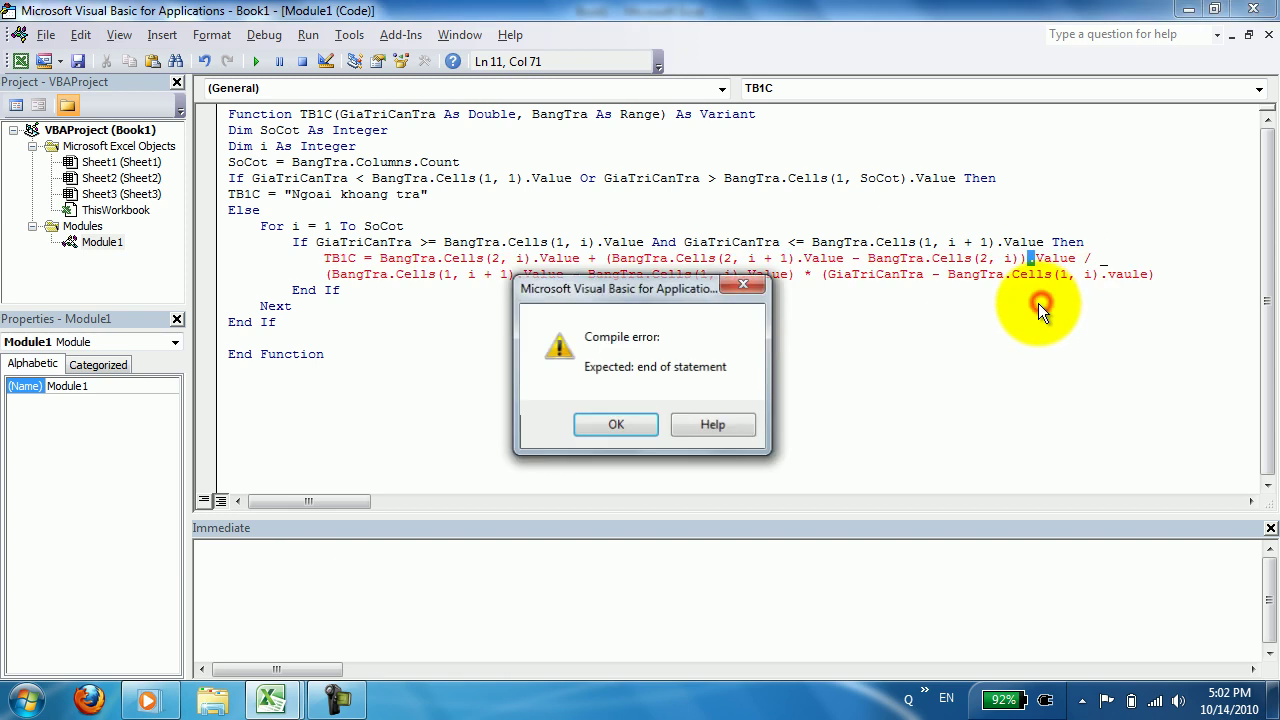
left_click(635, 427)
left_click_drag(1020, 258, 1075, 258)
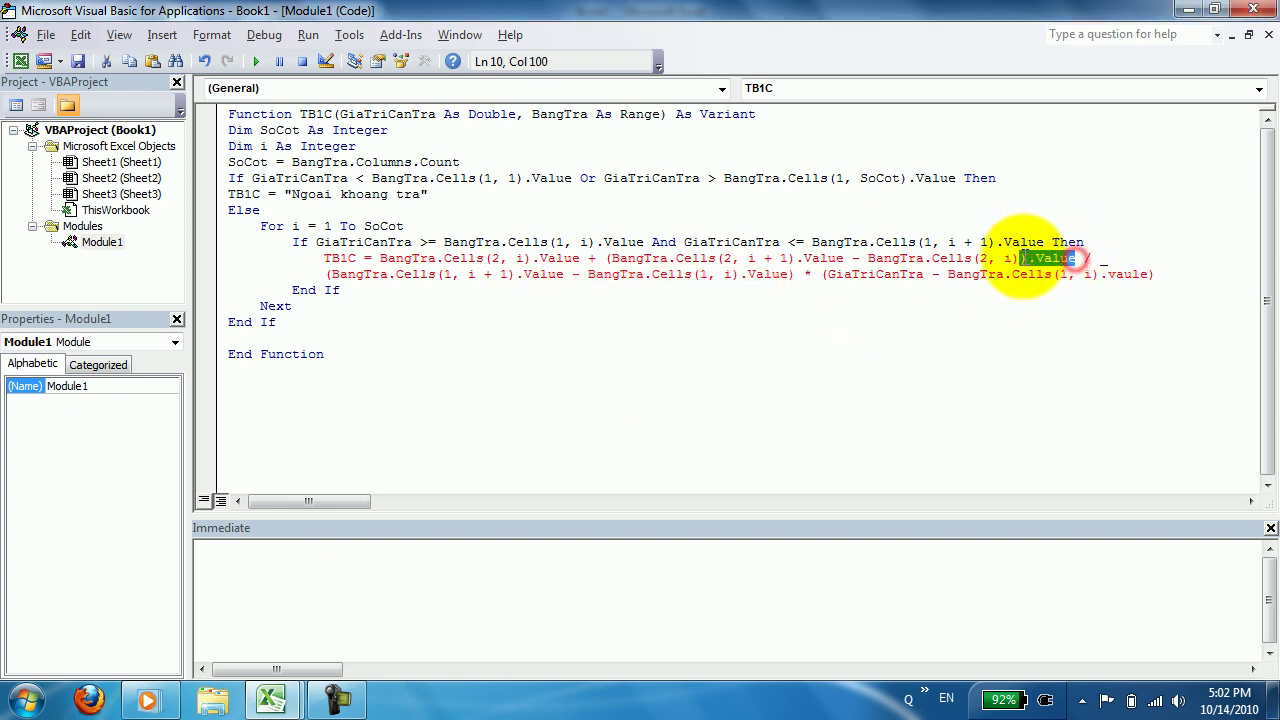
type(".Value)")
left_click(1012, 291)
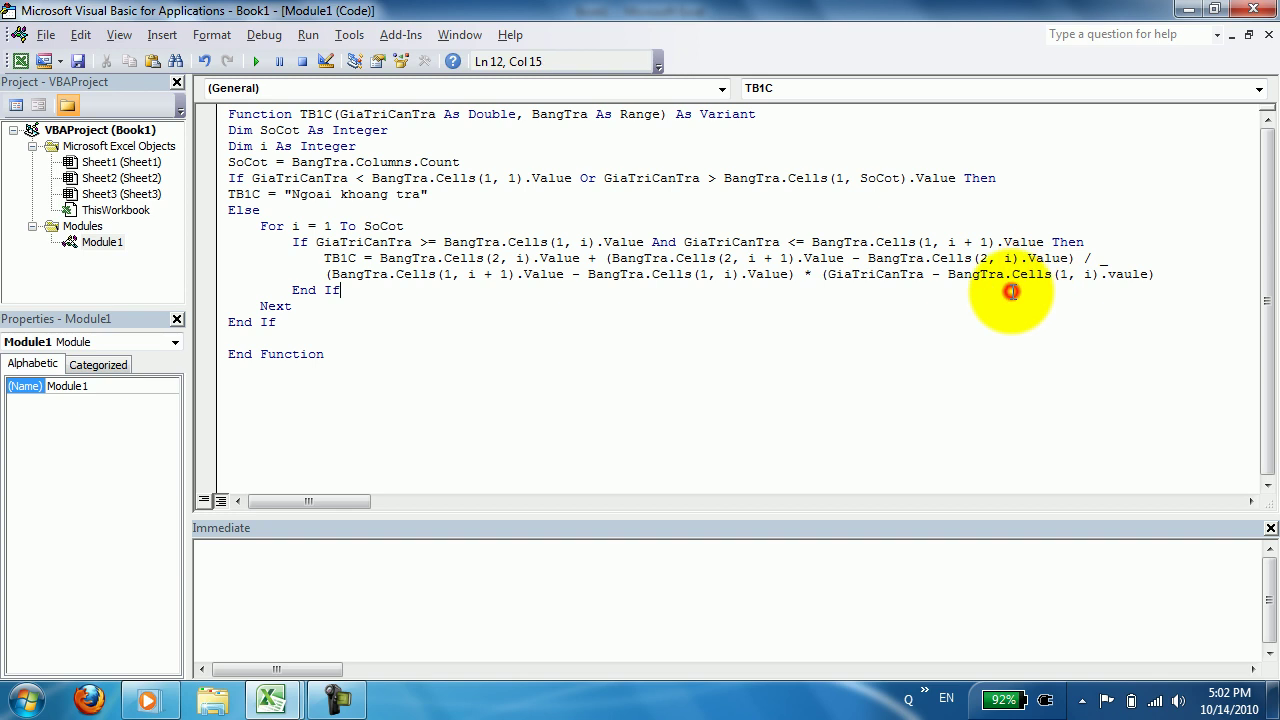
Correct the misspelled vaule to Value in the formula
double_click(1121, 276)
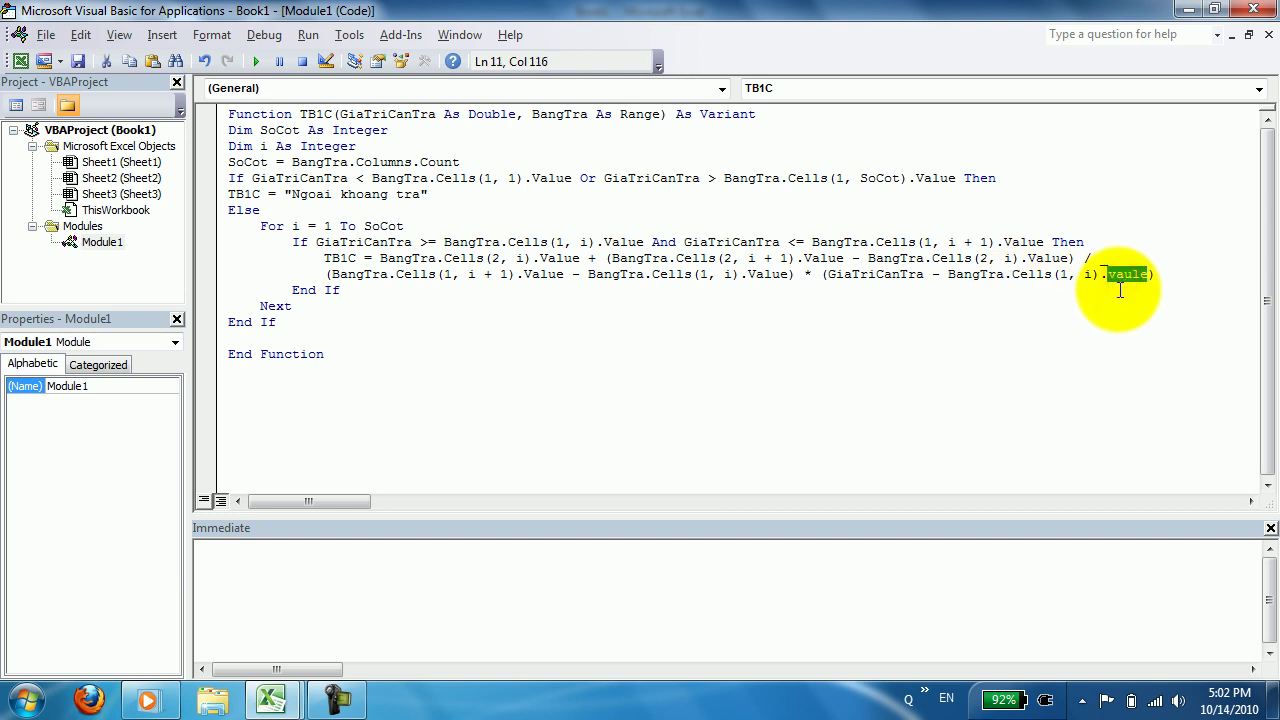
type("val")
key("BackSpace")
type("lue")
left_click(1121, 290)
Delete the blank line above End Function and return to Excel
left_click(339, 291)
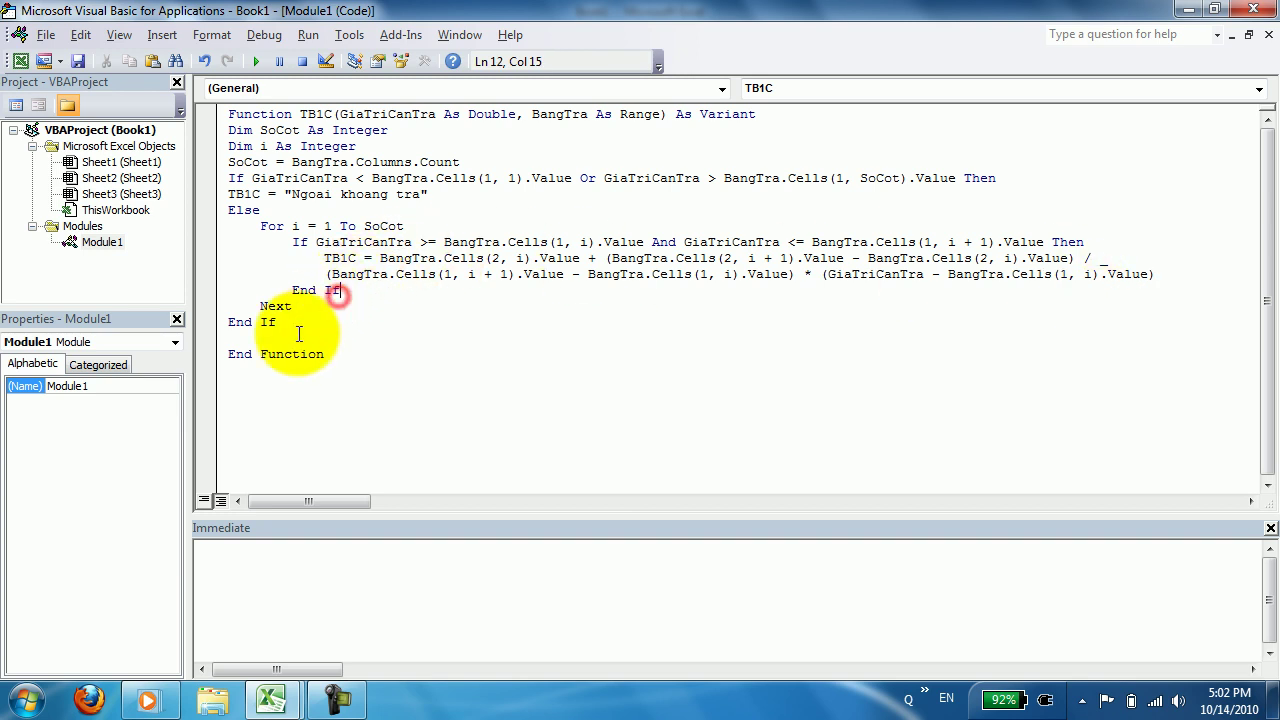
left_click(280, 338)
key("Delete")
left_click(339, 262)
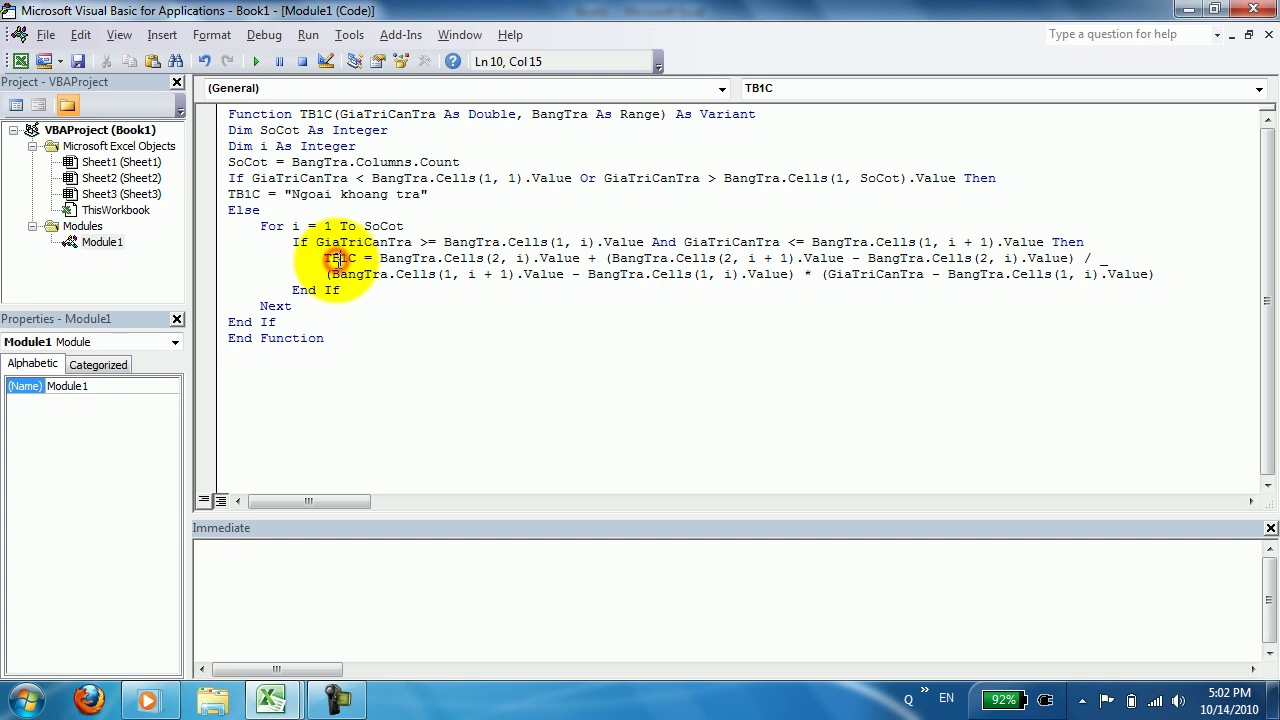
left_click(1256, 10)
Label the table 'Bang tra' in cell A10
left_click(255, 210)
left_click(222, 381)
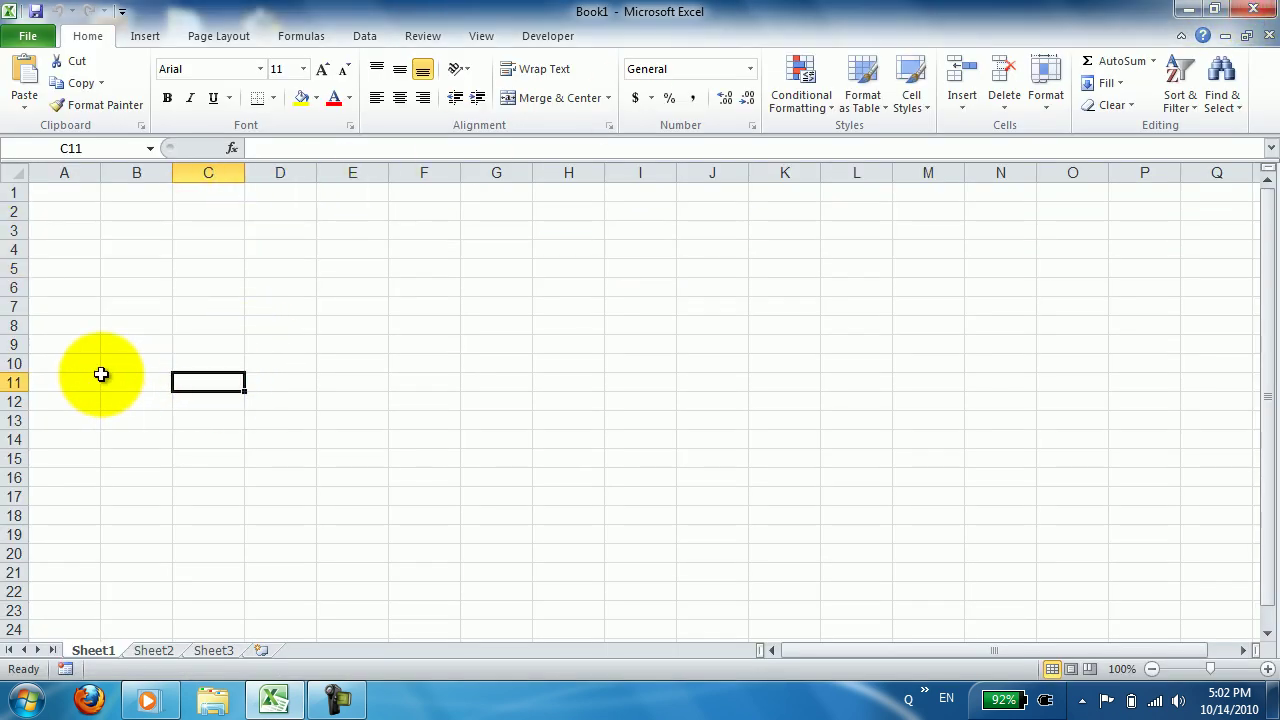
left_click(71, 364)
type("Bang tra")
key("Return")
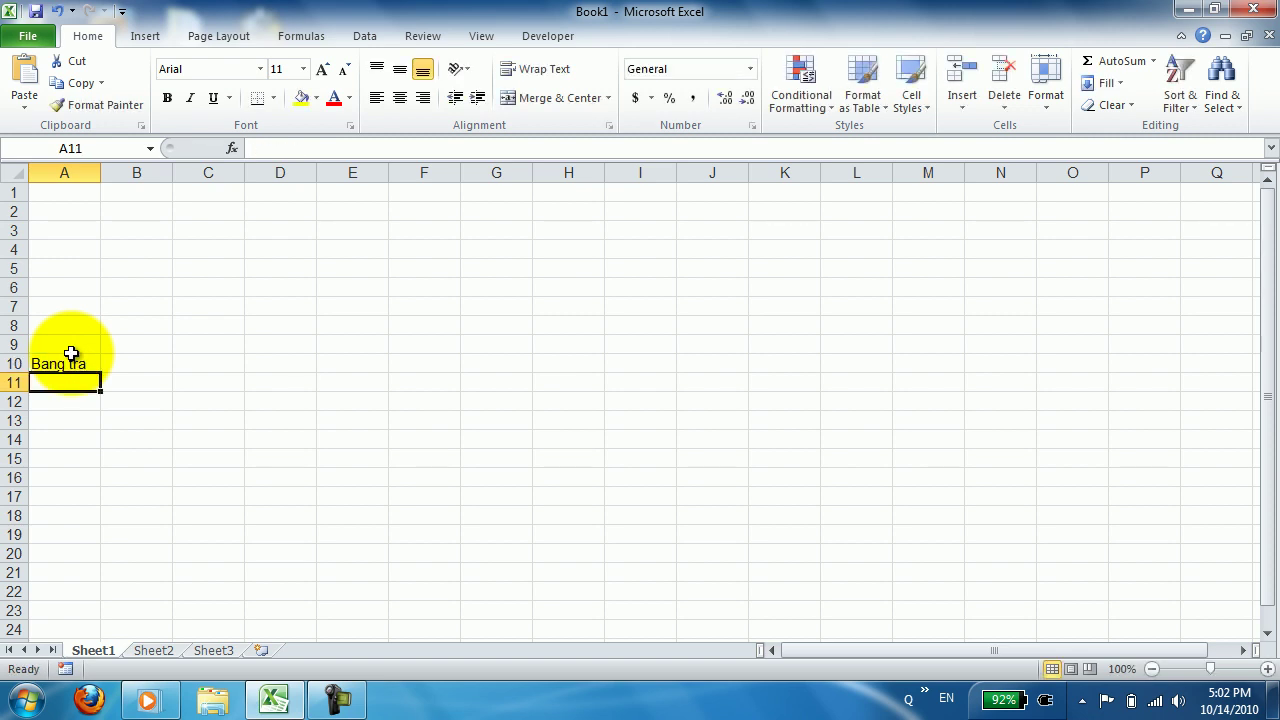
Enter the x values 4, 6, 8, 9, 12 in A11:E11
type("4")
key("Tab")
type("6")
key("Tab")
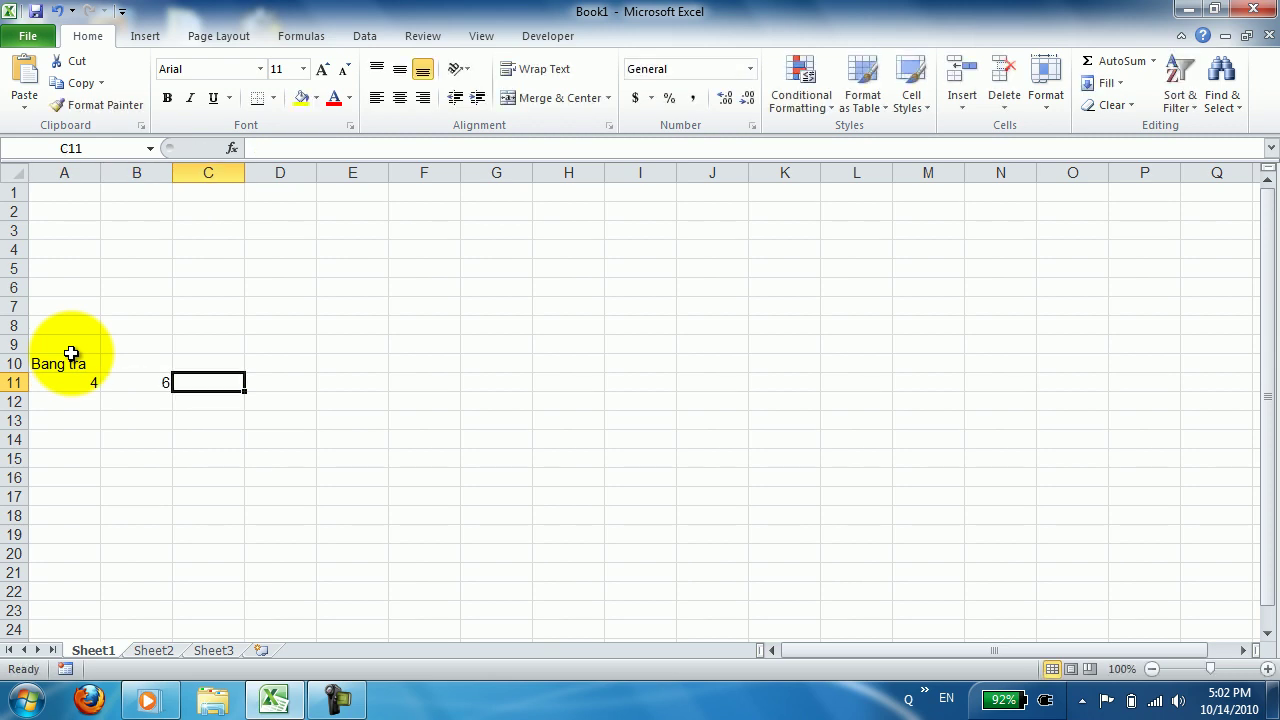
type("8")
key("Tab")
type("9")
key("Tab")
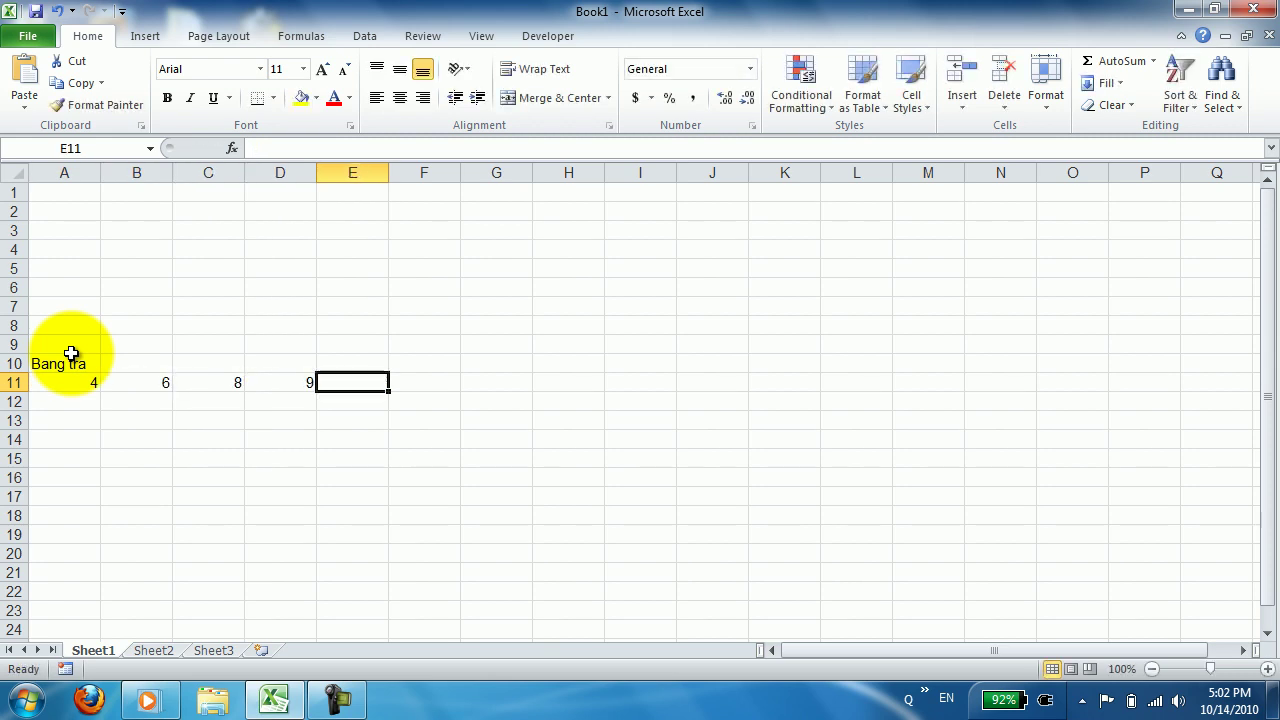
type("12")
key("Down")
Enter the y values 0.4, 0.5, 0.7, 0.8, 1.1 in A12:E12
key("Left")
key("Left")
key("Left")
key("Left")
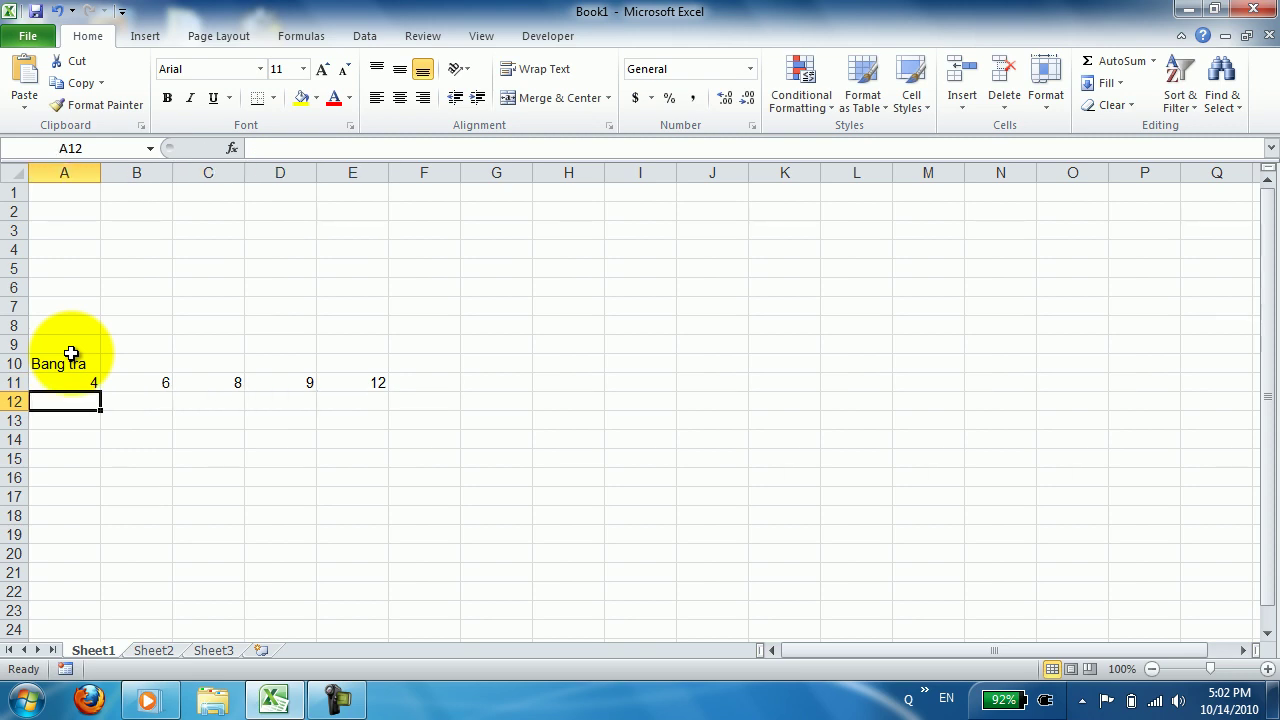
type(".")
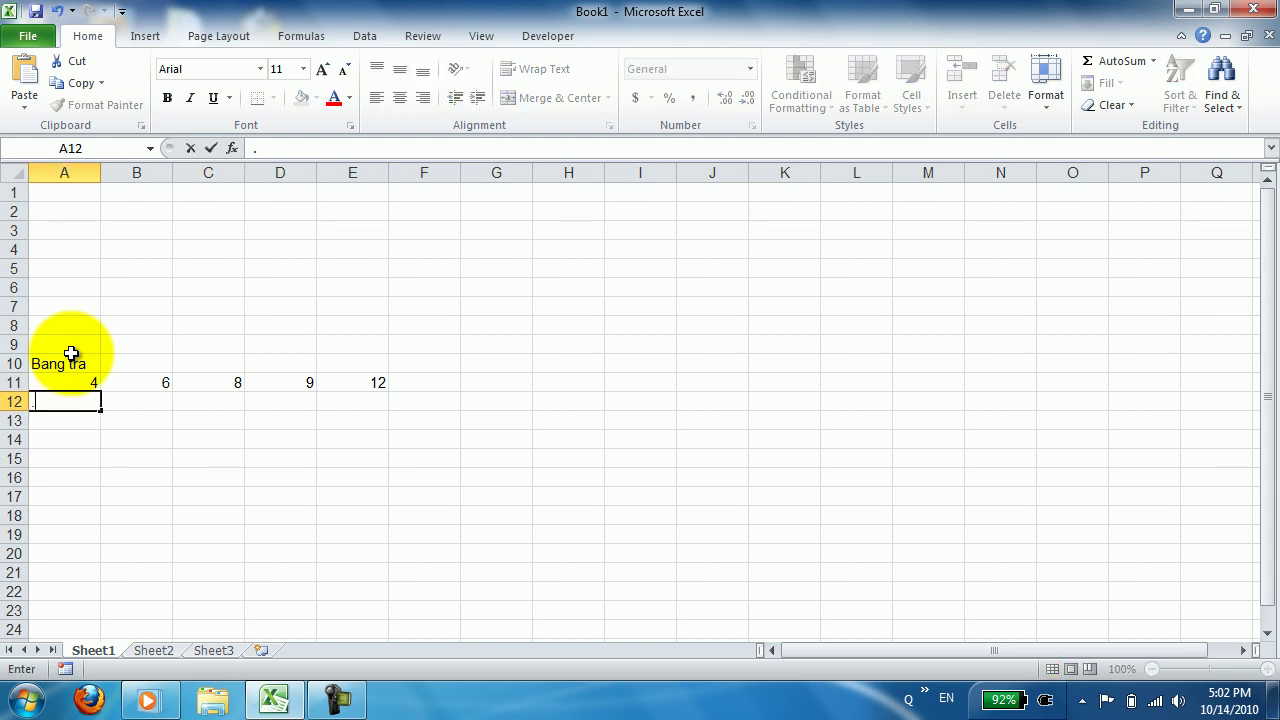
type("4")
key("Tab")
type(".")
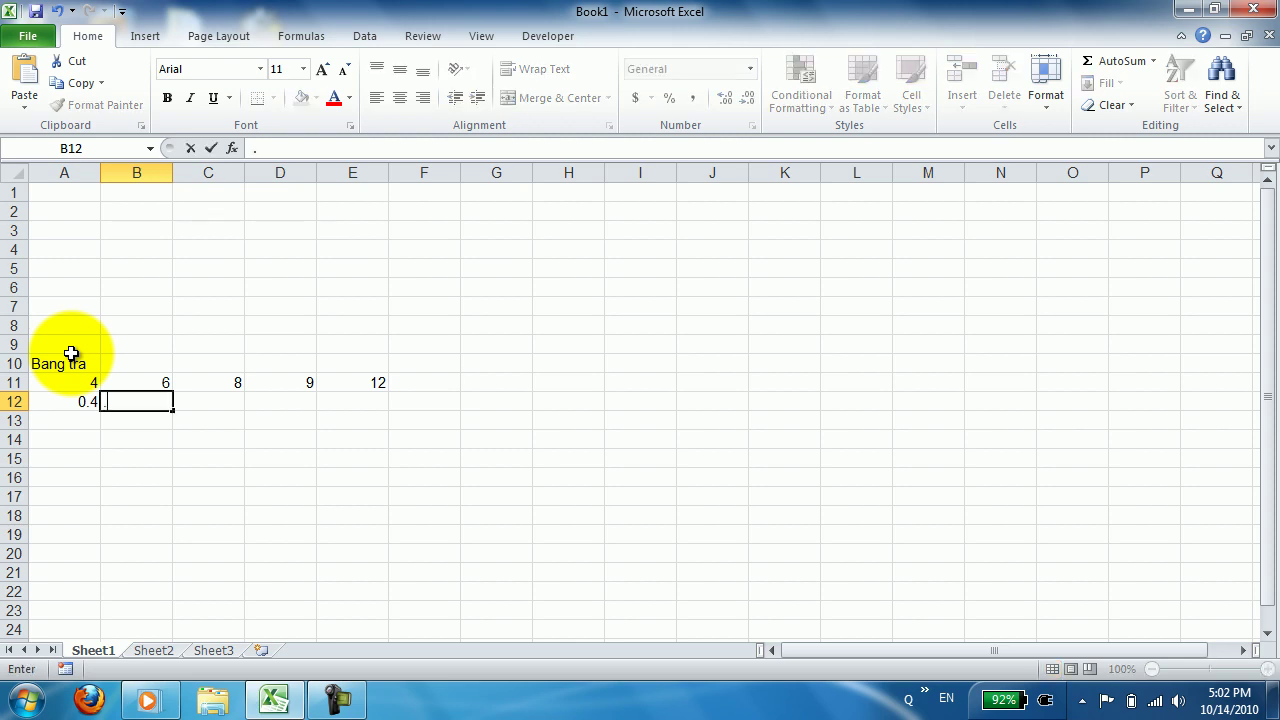
type("5")
key("Tab")
type(".7")
key("Tab")
type(".")
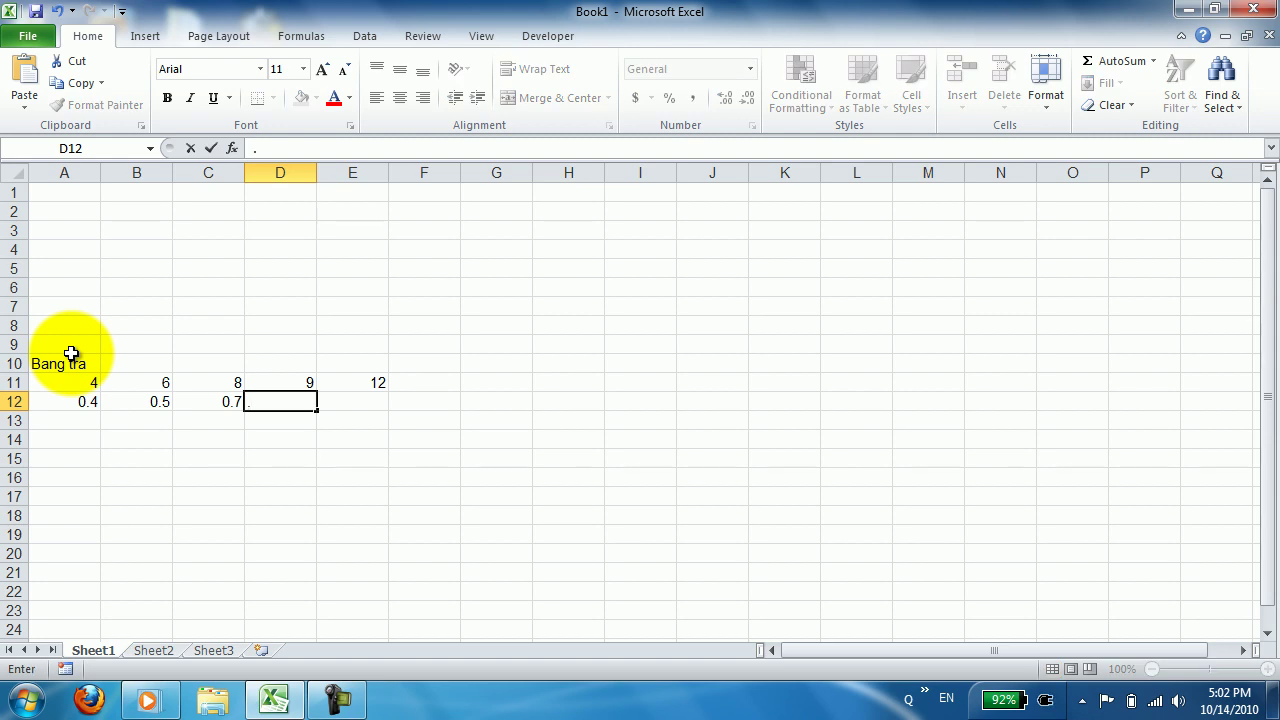
type("8")
key("Tab")
type(".")
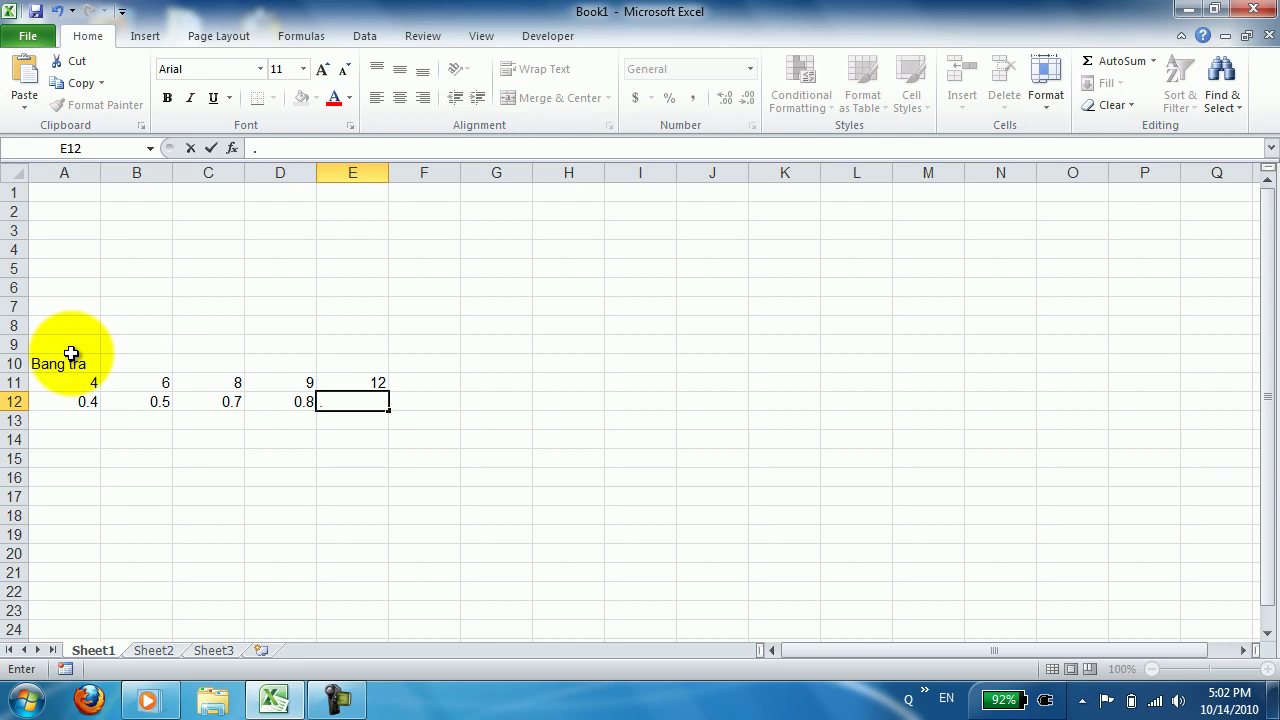
type("1.1")
key("Return")
key("Up")
key("Up")
key("Up")
key("Up")
key("Up")
key("Up")
key("Left")
key("Left")
key("Left")
key("Left")
key("Up")
key("Up")
key("Up")
key("Up")
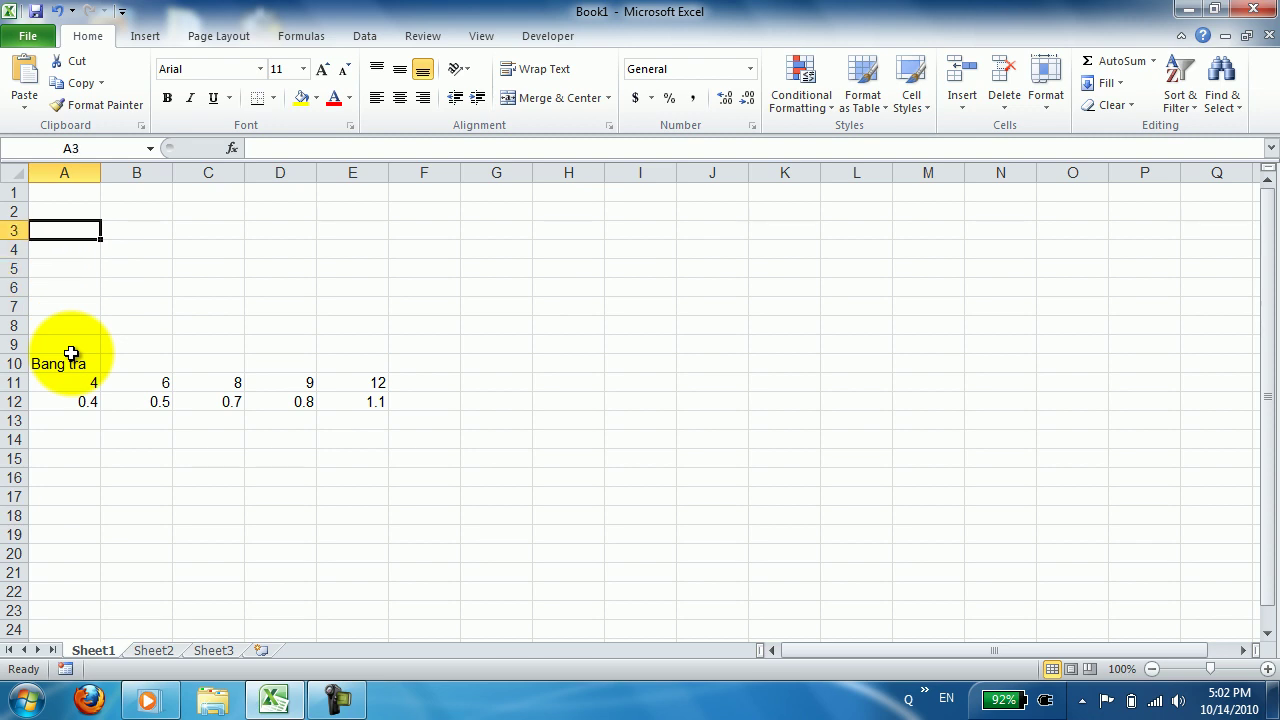
Label A3 'Gia tri can tra' and enter the input value 2 in A4
type("Gia tri ")
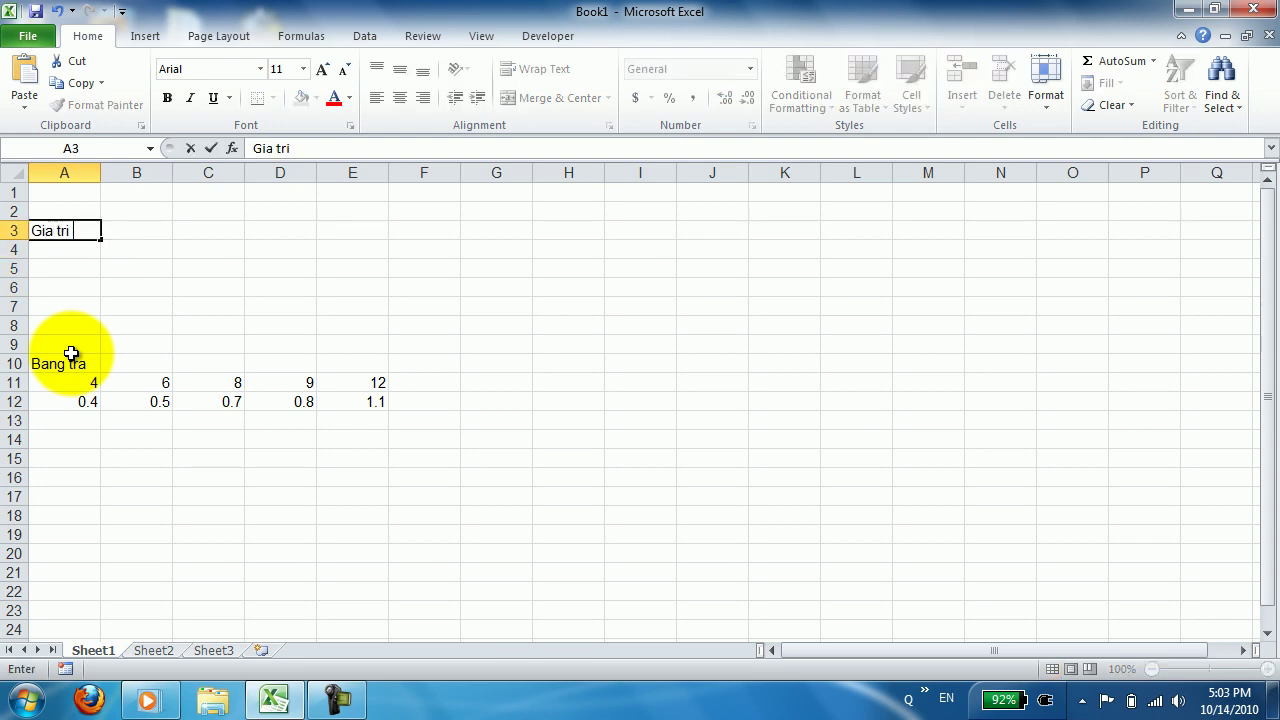
type("can tra")
key("Return")
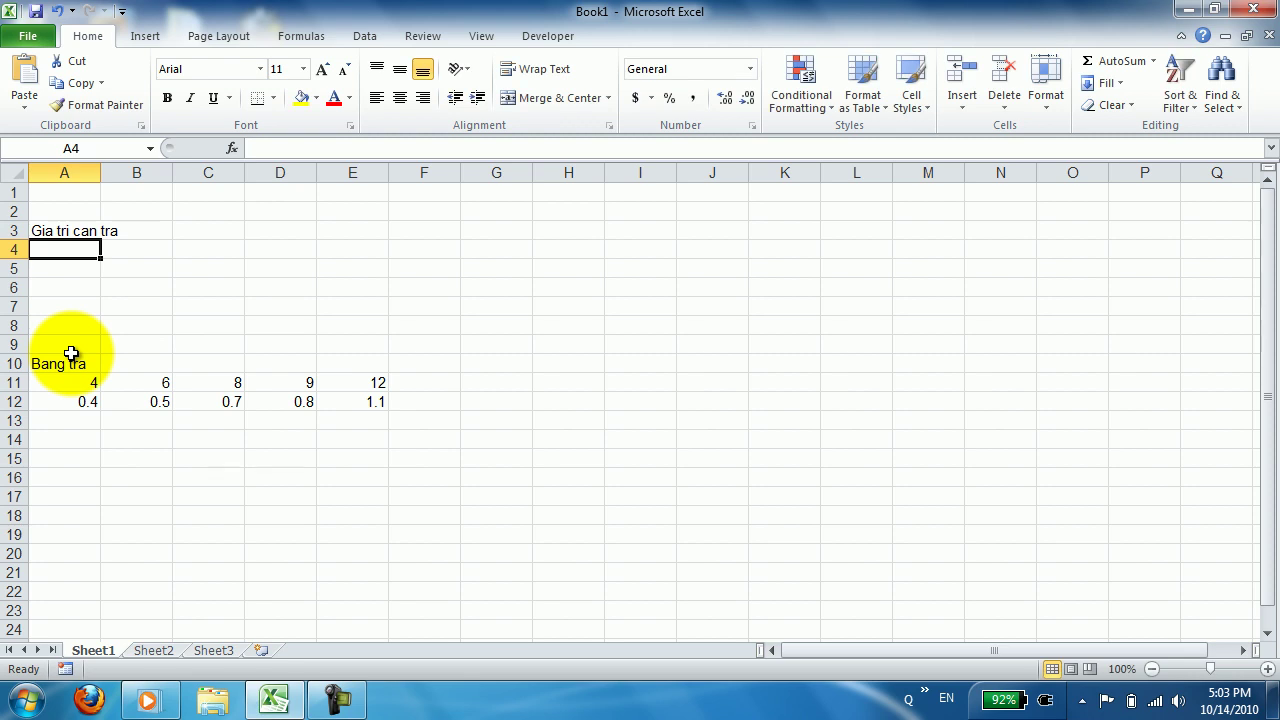
type("2")
key("Tab")
type("=")
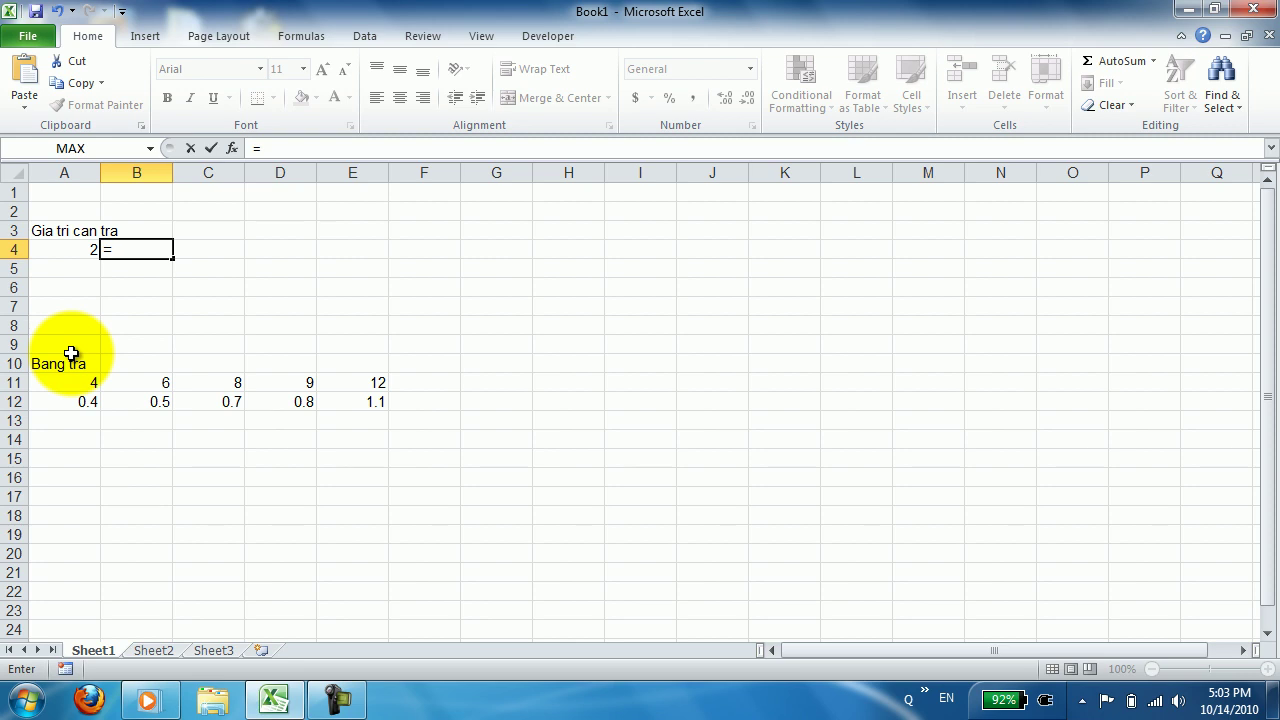
Insert the user-defined TB1C function into B4
left_click(236, 154)
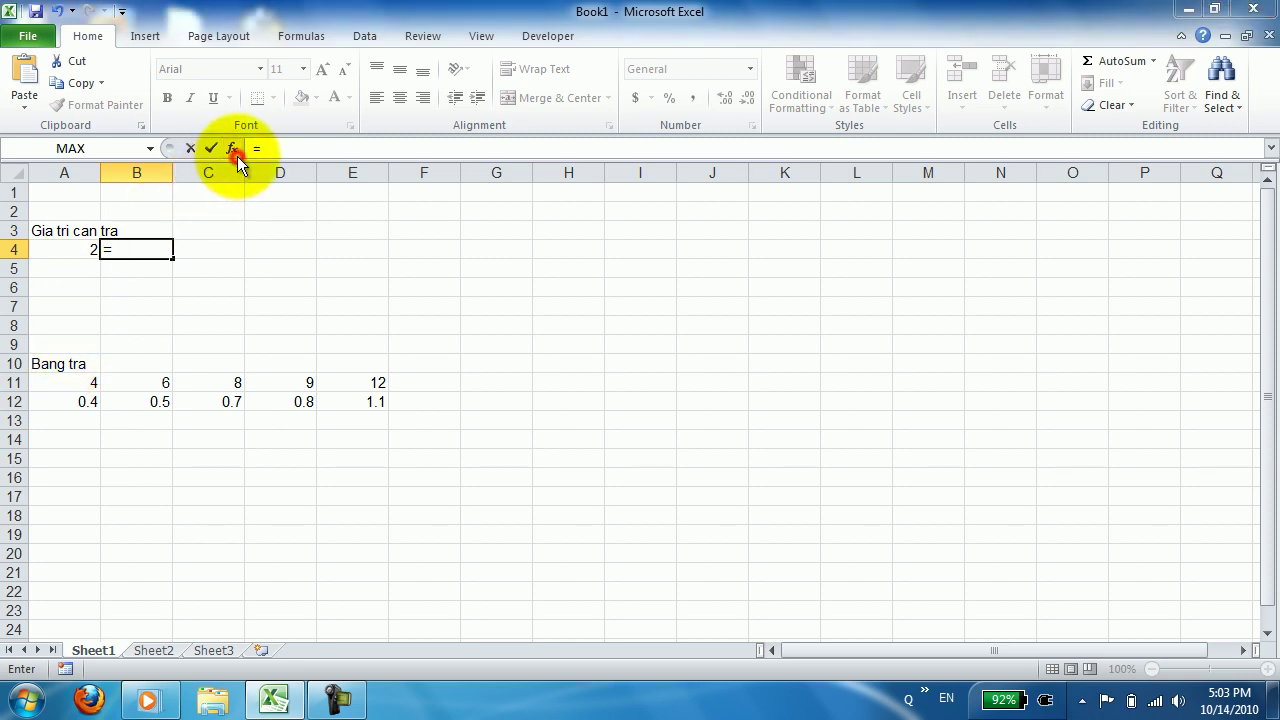
left_click(593, 298)
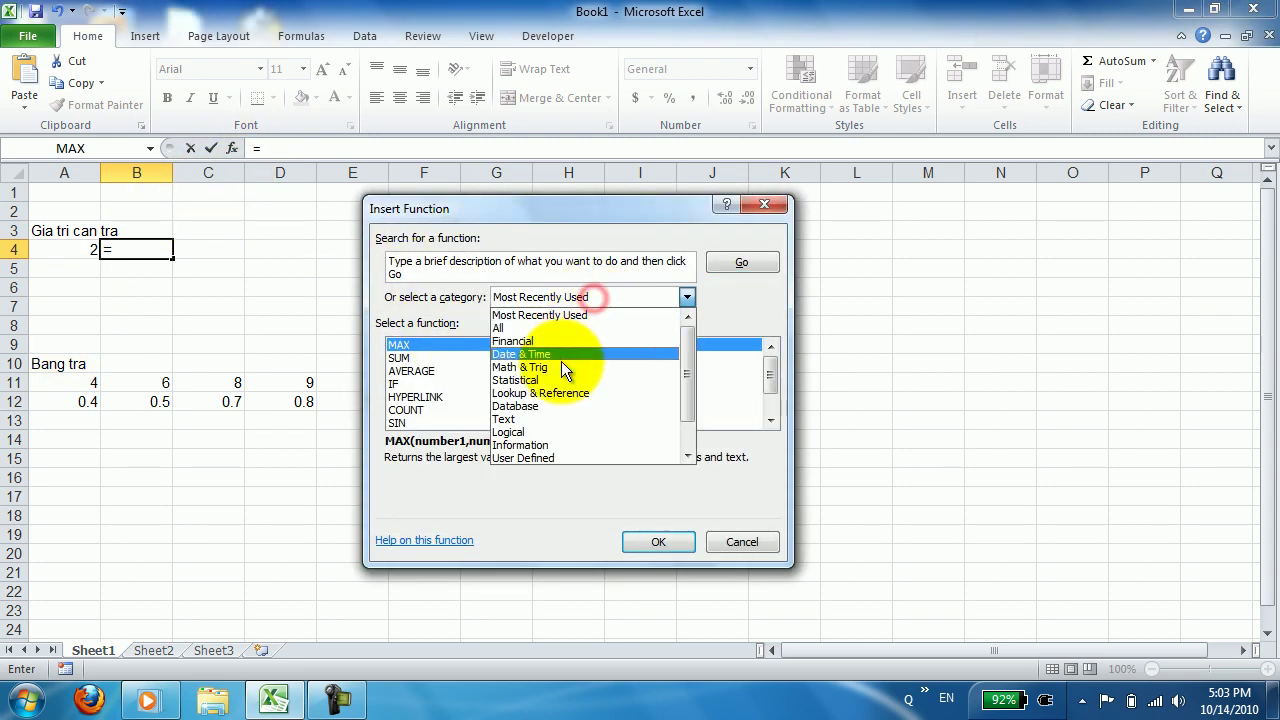
left_click(535, 450)
double_click(406, 344)
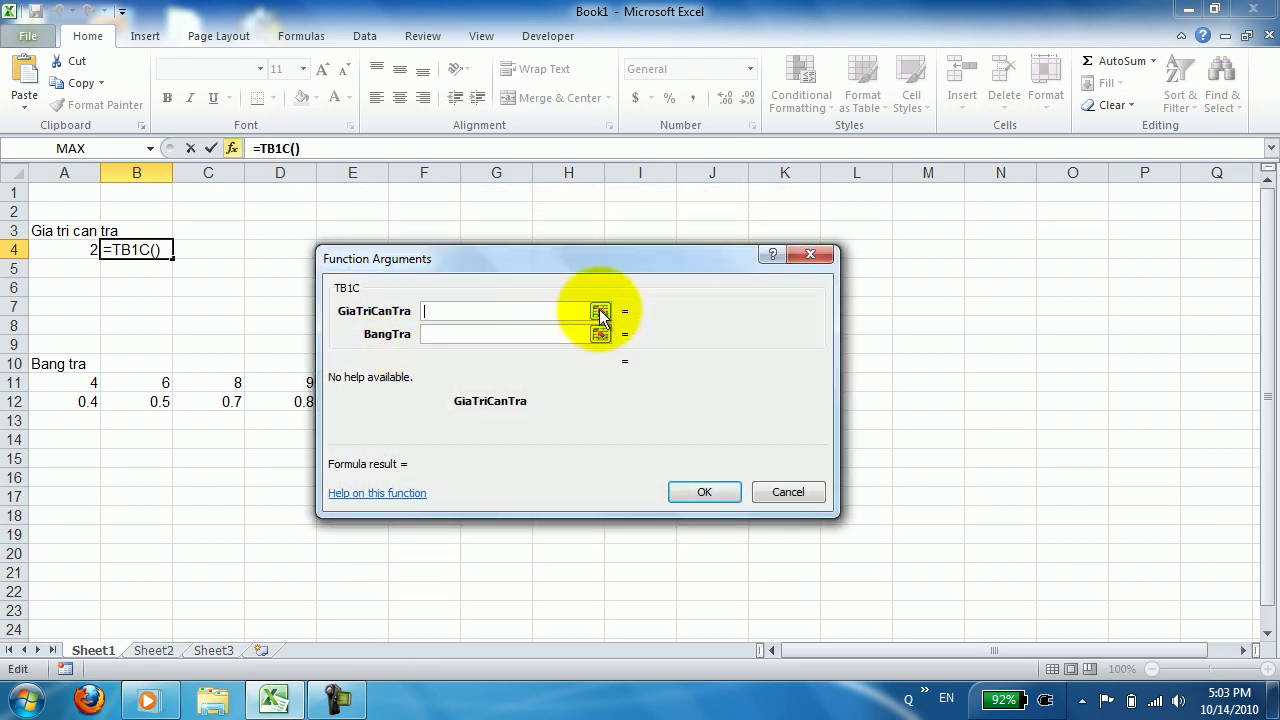
Set TB1C's GiaTriCanTra to A4 and BangTra to A11:E12, giving =TB1C(A4,A11:E12)
left_click(600, 312)
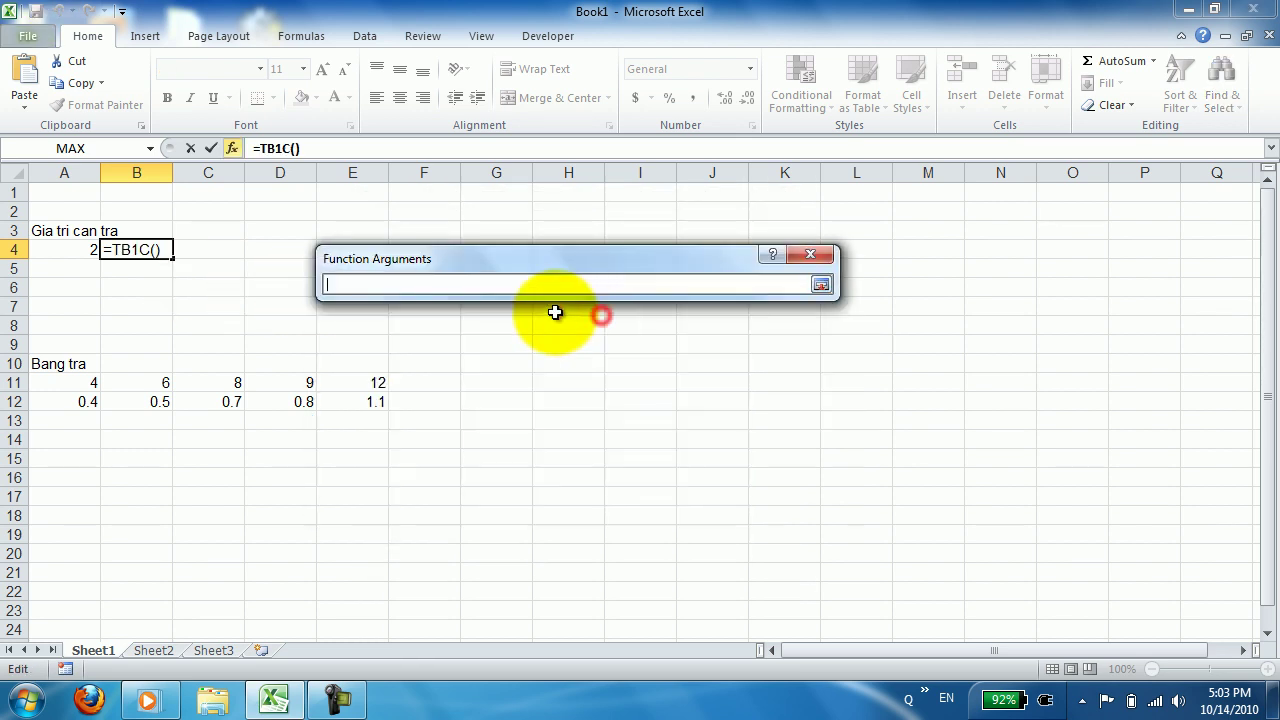
left_click(66, 254)
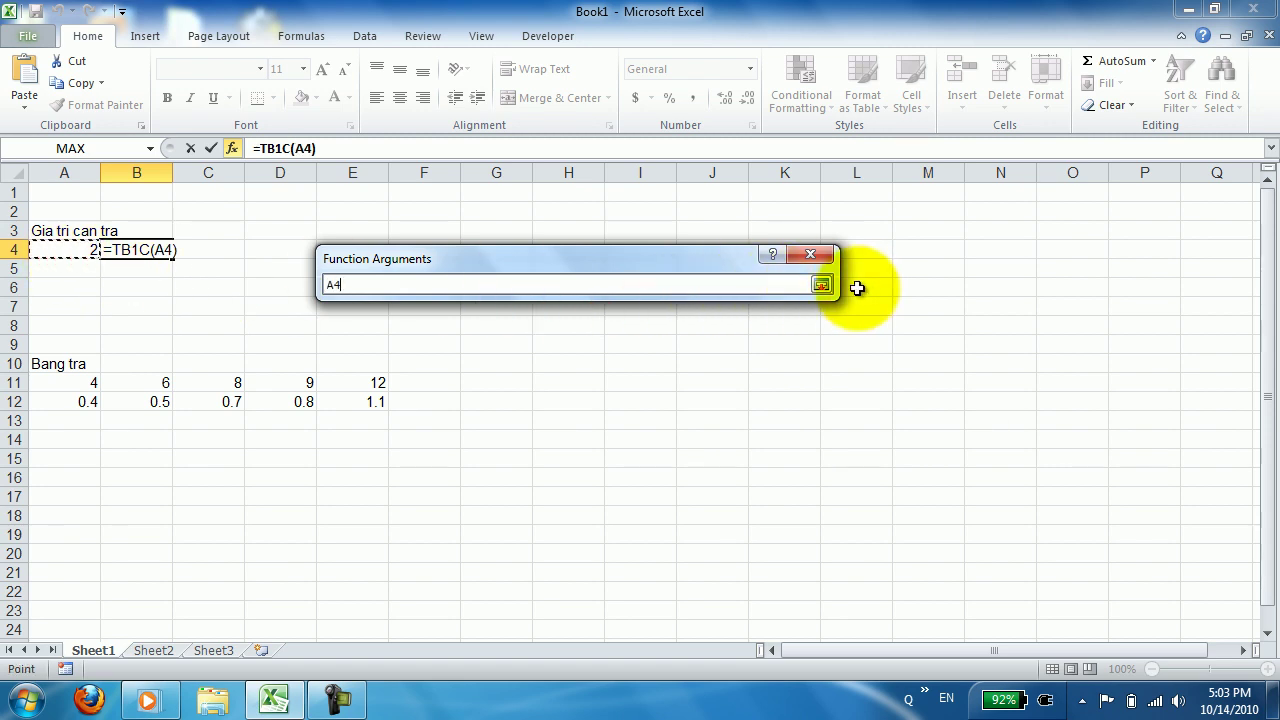
left_click(821, 285)
left_click(600, 334)
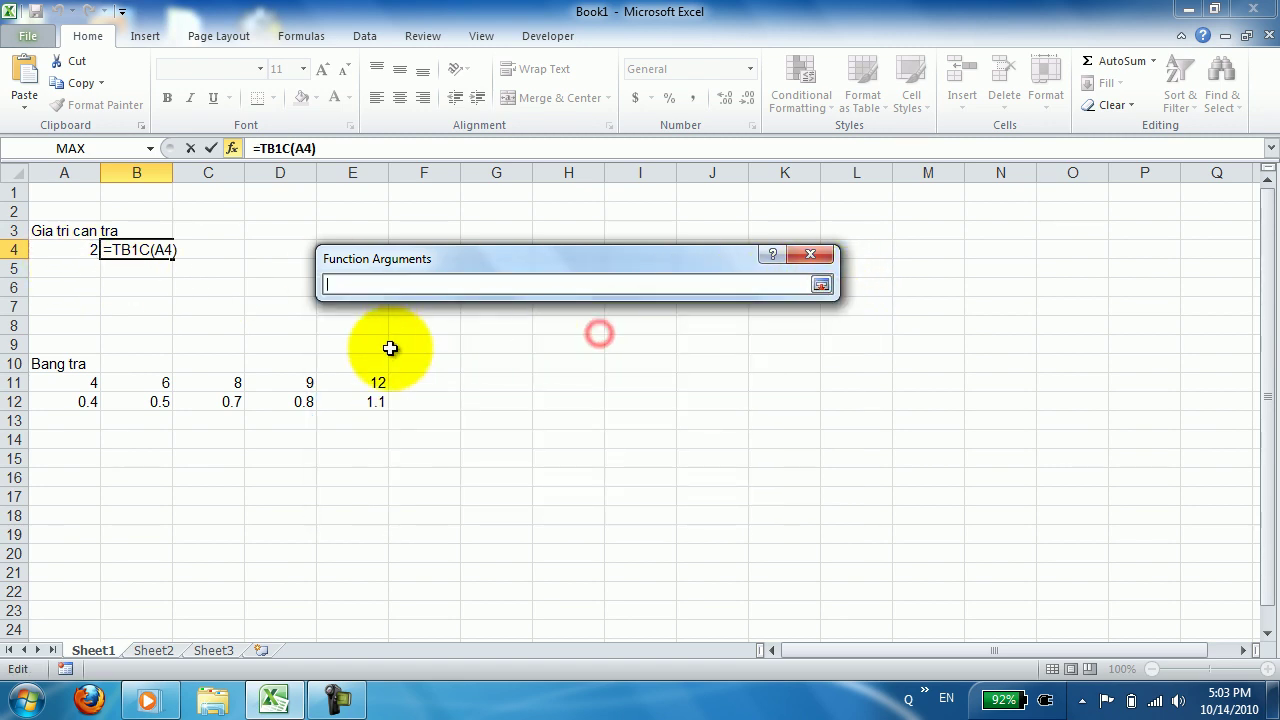
left_click_drag(74, 382, 355, 402)
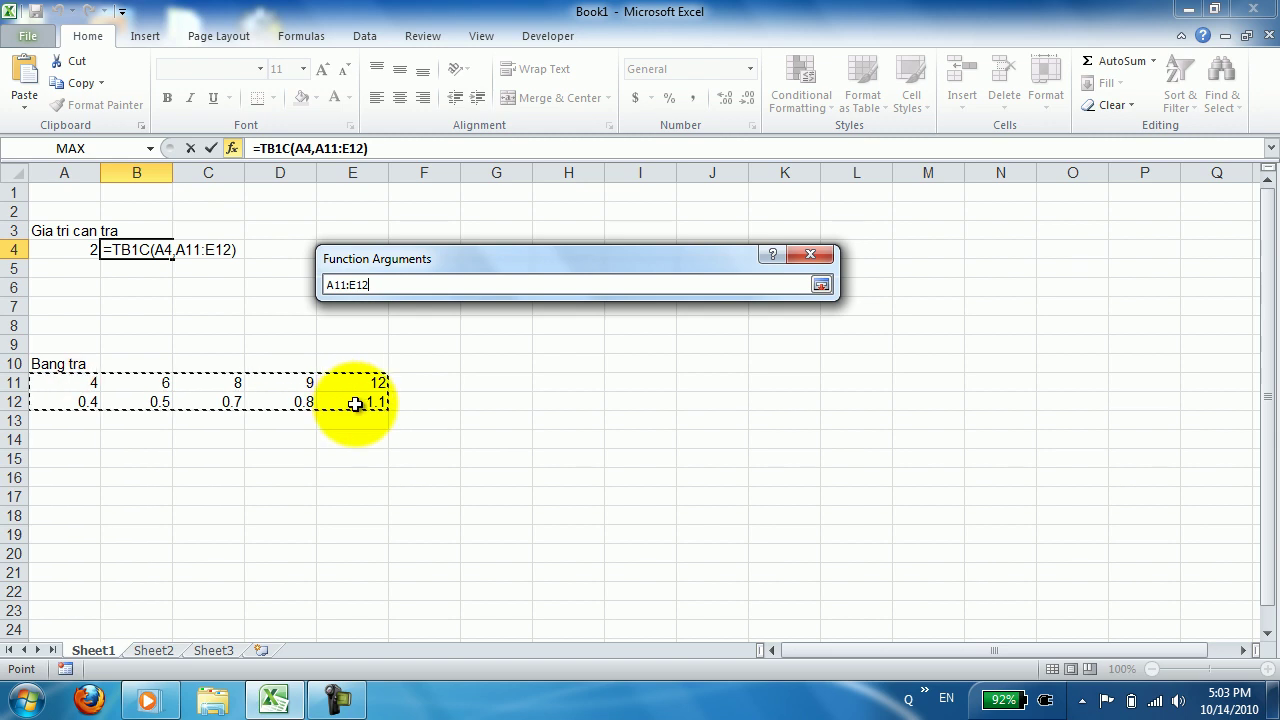
left_click(821, 285)
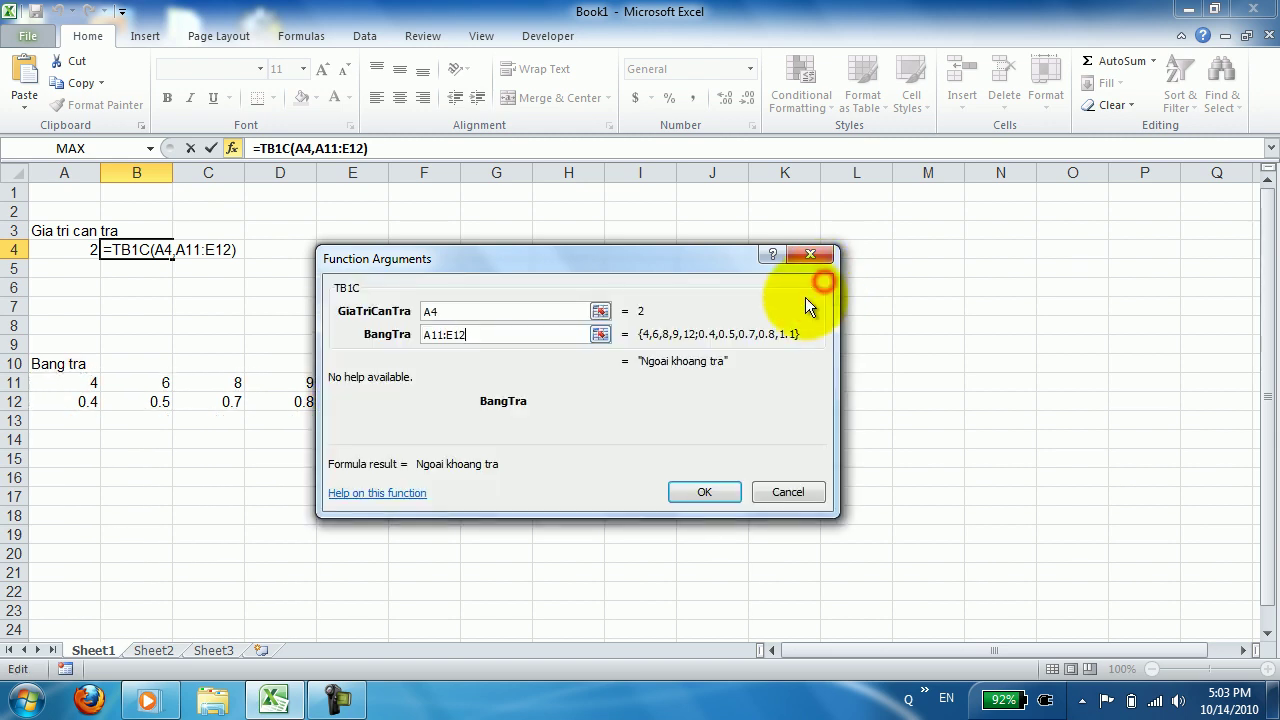
left_click(711, 485)
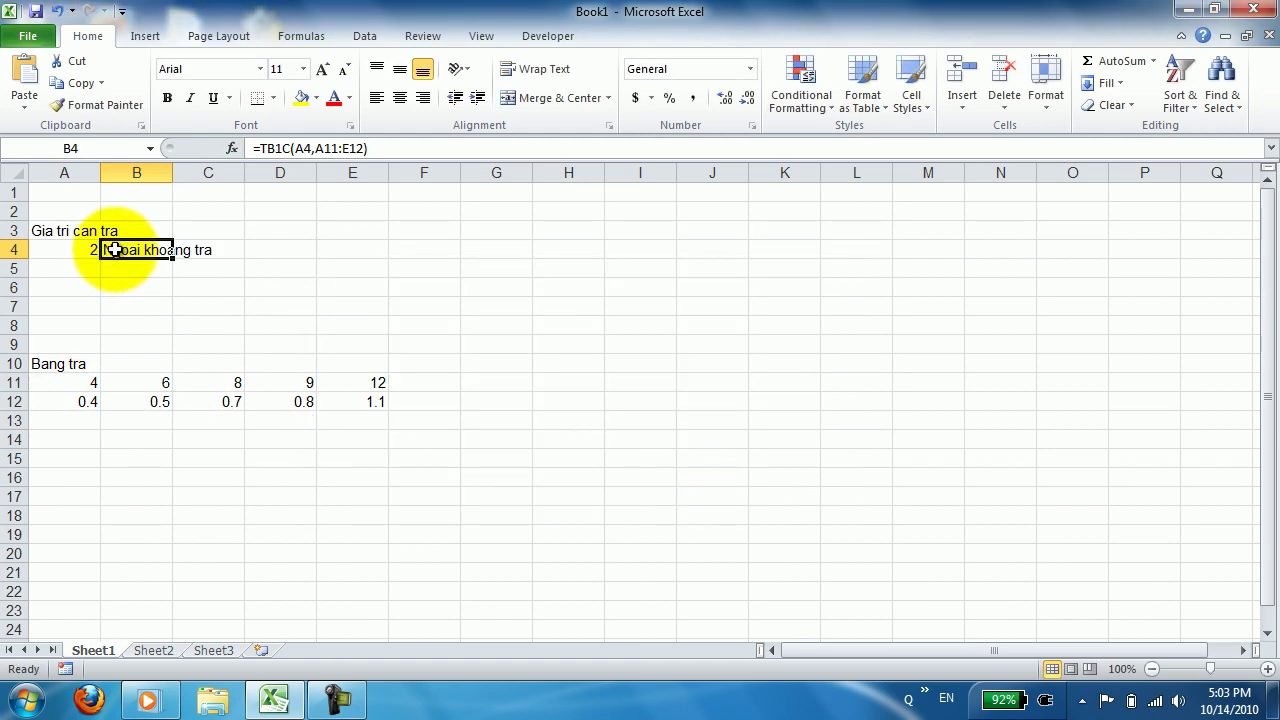
Bold the B4 result and test A4 with 4, 5 and 7, watching B4 update
left_click(167, 97)
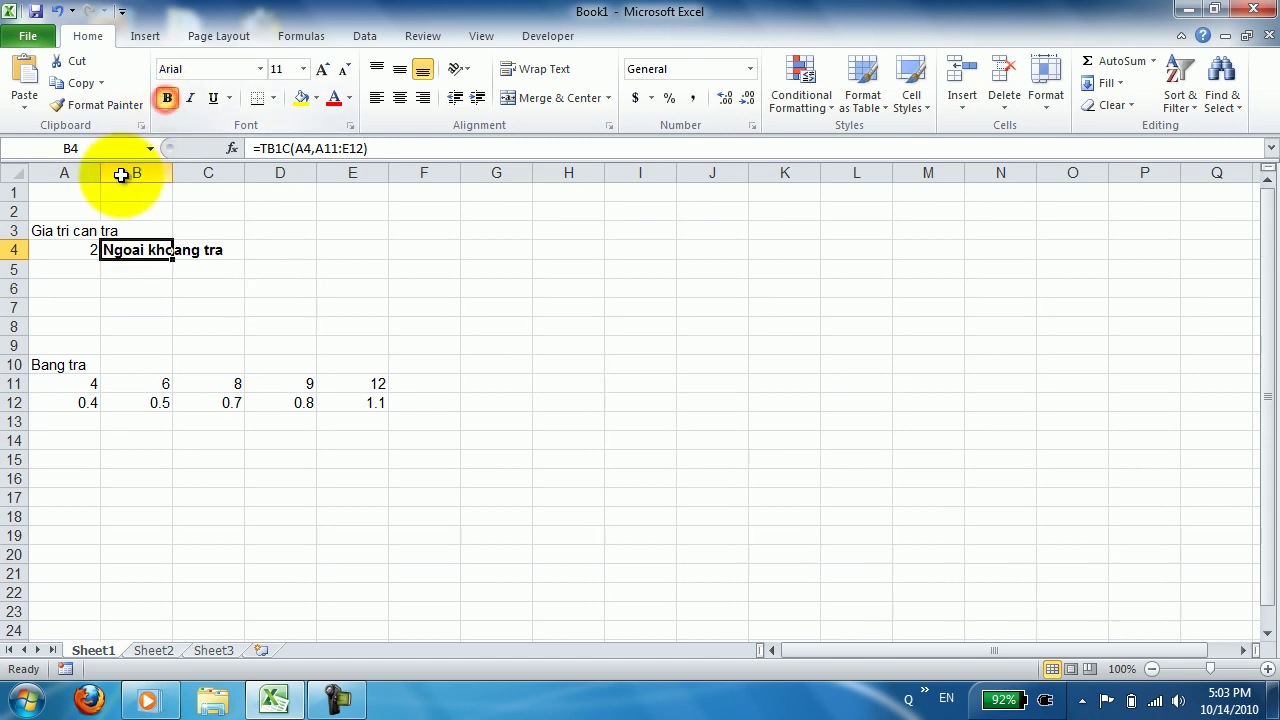
left_click(72, 246)
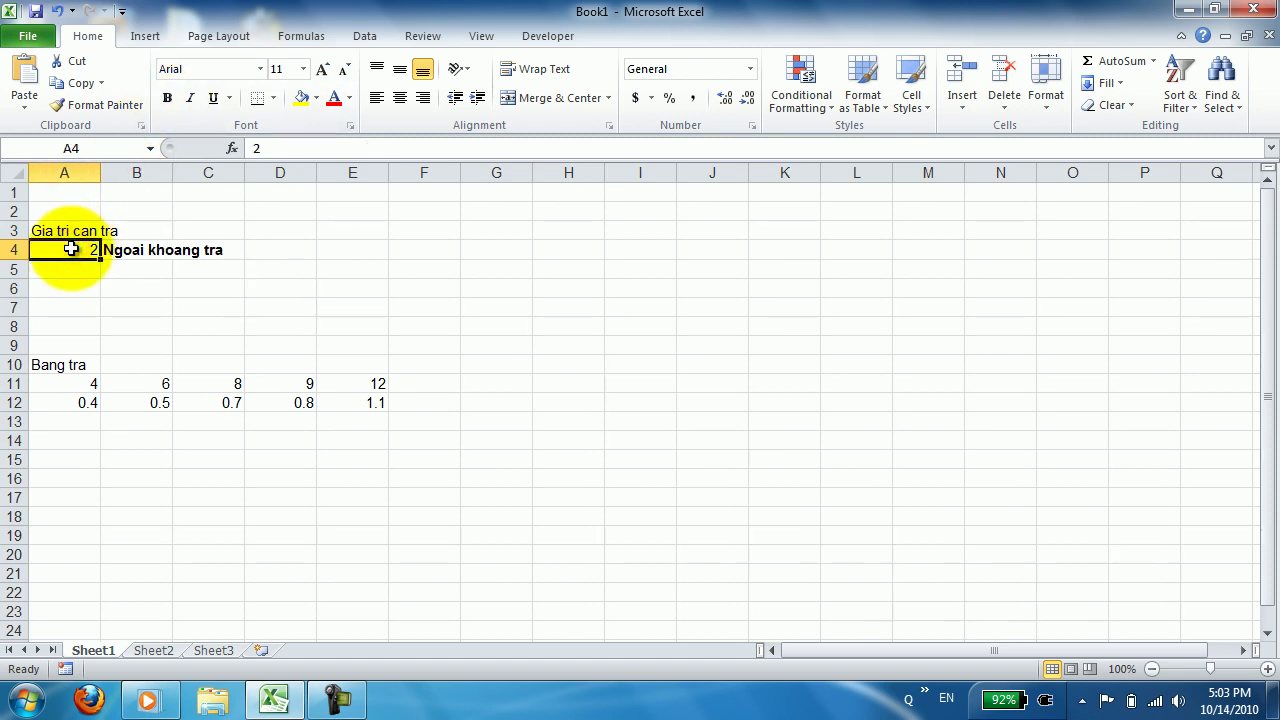
type("4")
key("Return")
left_click(72, 249)
type("5")
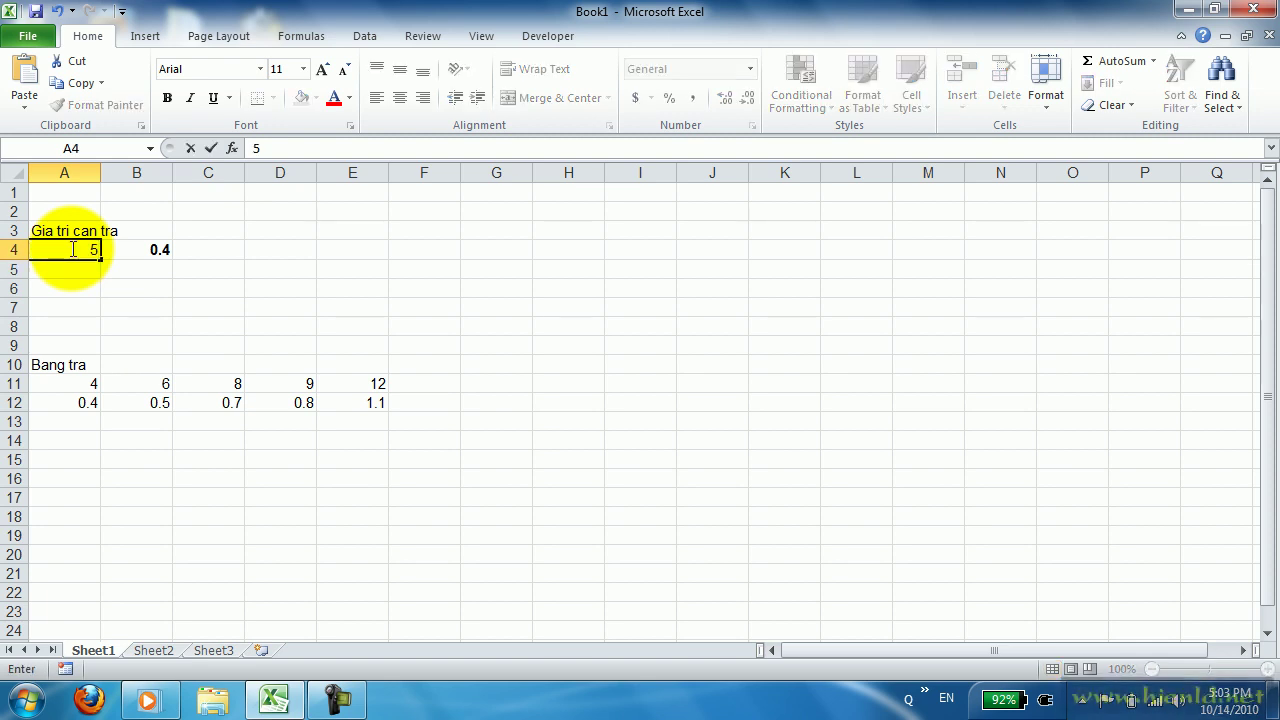
key("Return")
left_click(72, 249)
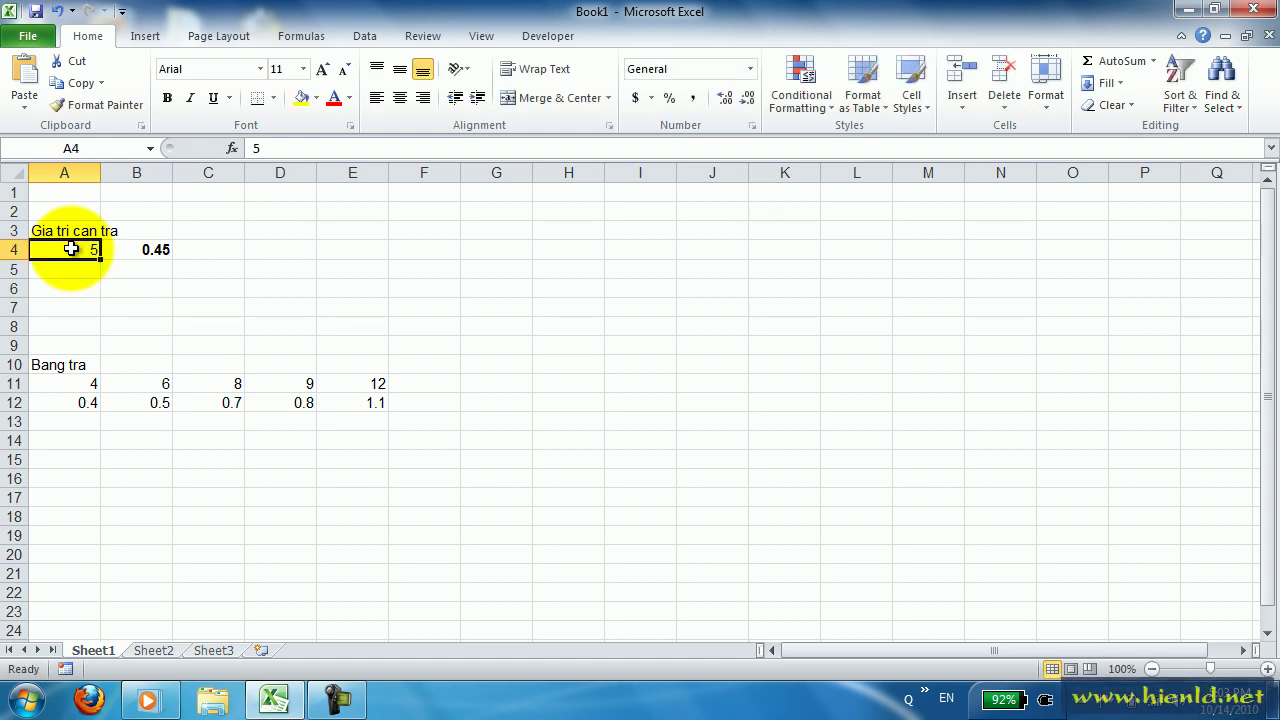
type("7")
key("Return")
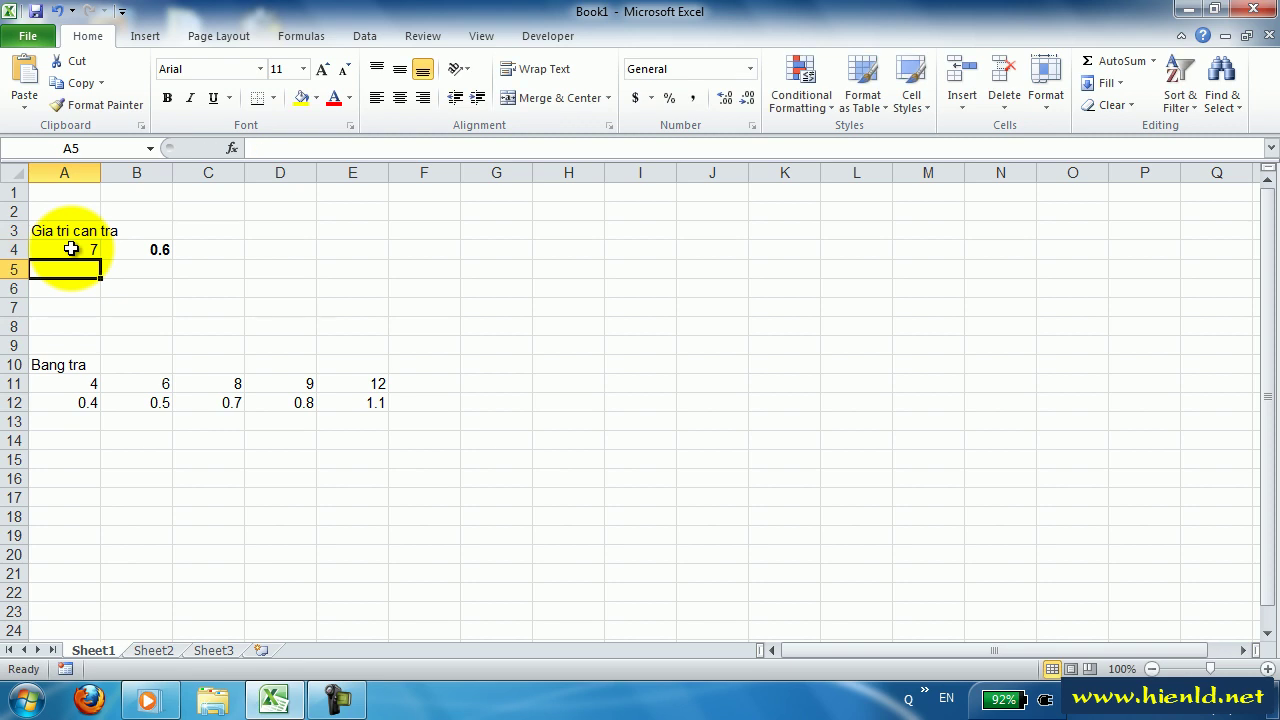
Enter 12 in A4 so B4 shows 1.1, then return to TB1C's code in the VBA editor
left_click(72, 249)
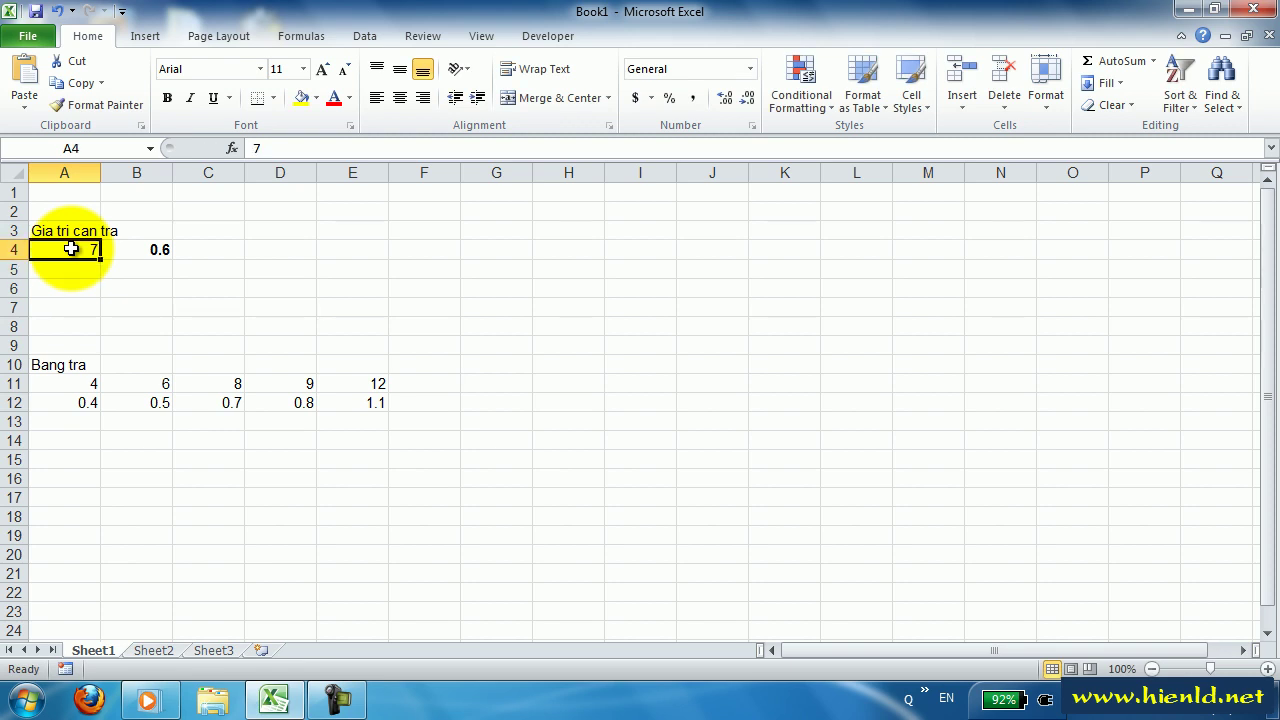
type("12")
key("Return")
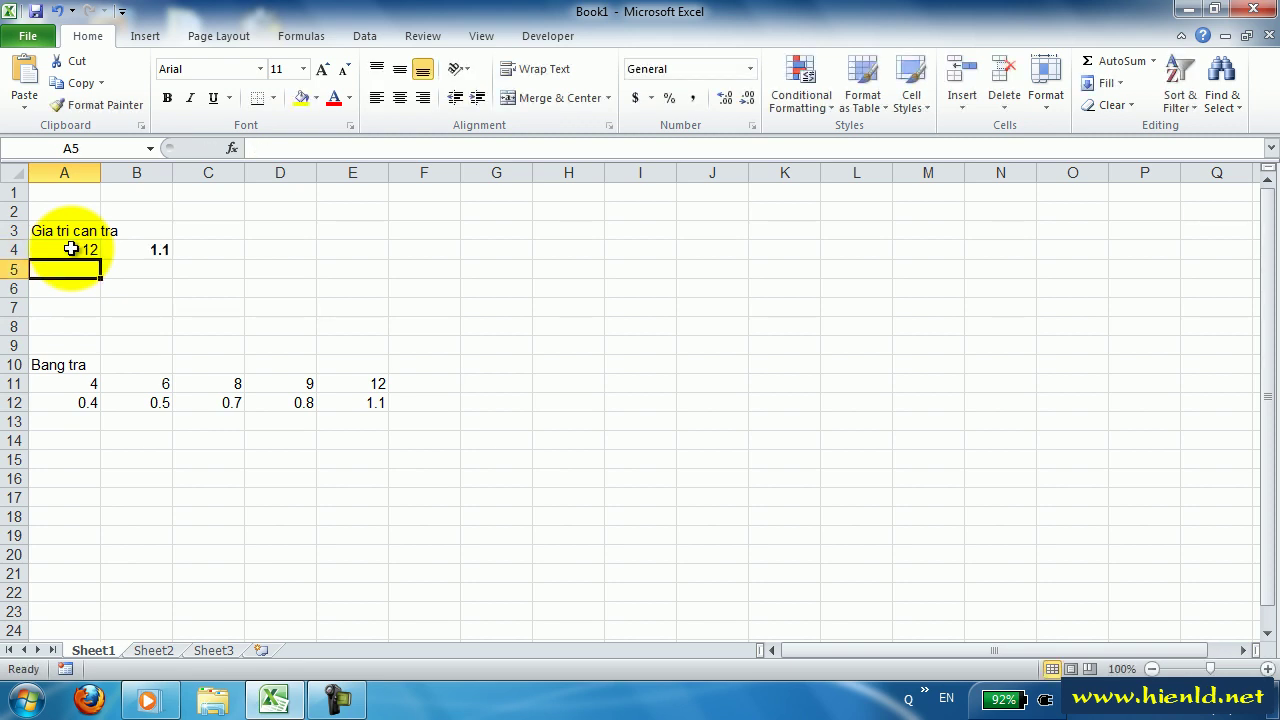
left_click(72, 249)
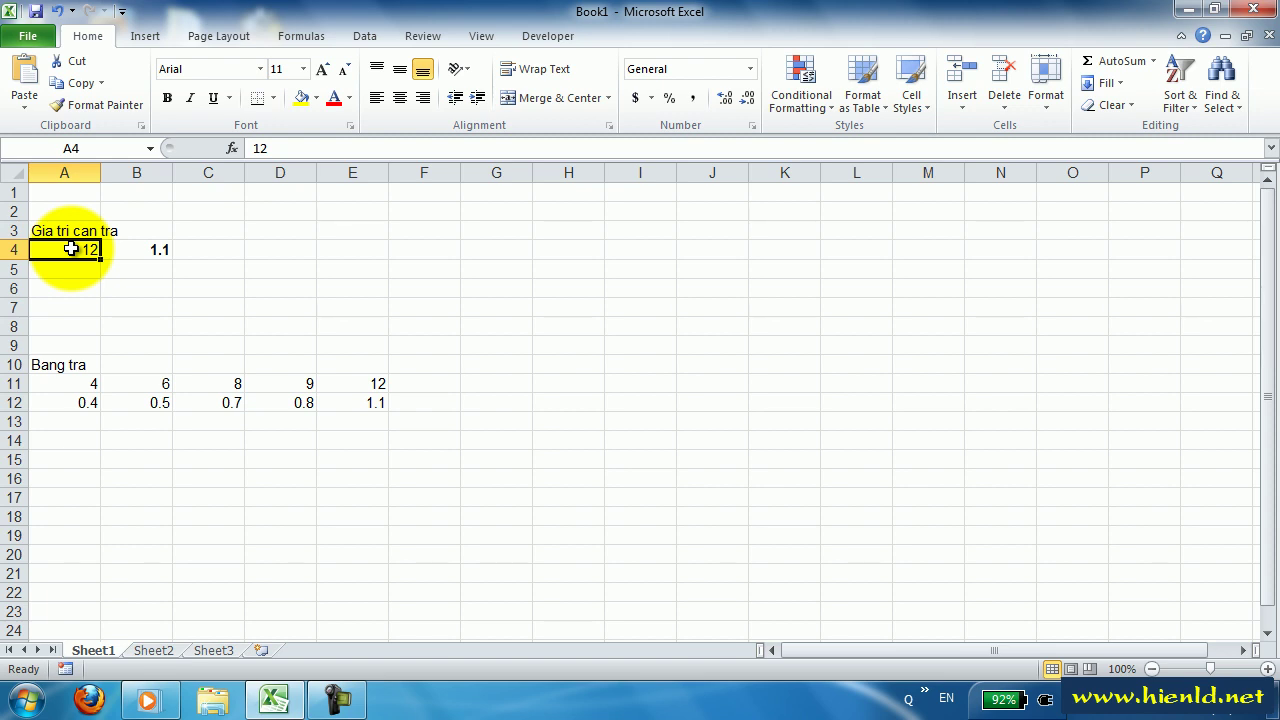
key("alt+F11")
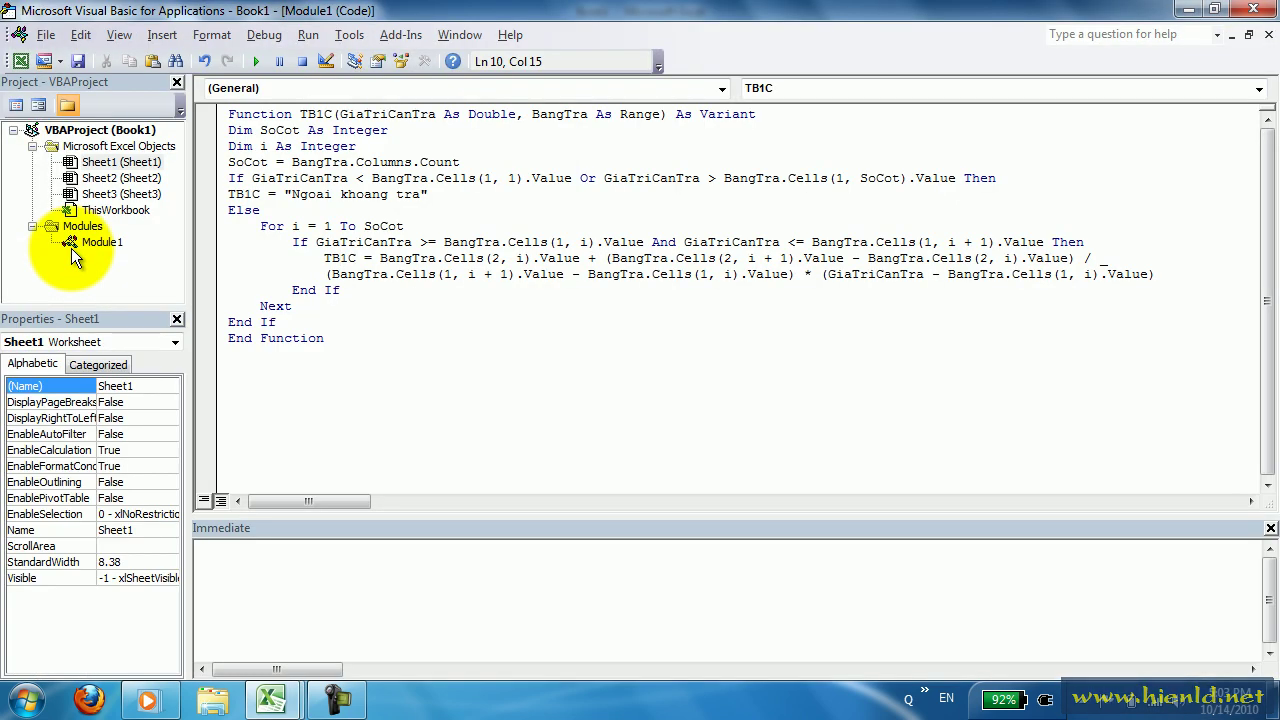
left_click(325, 274)
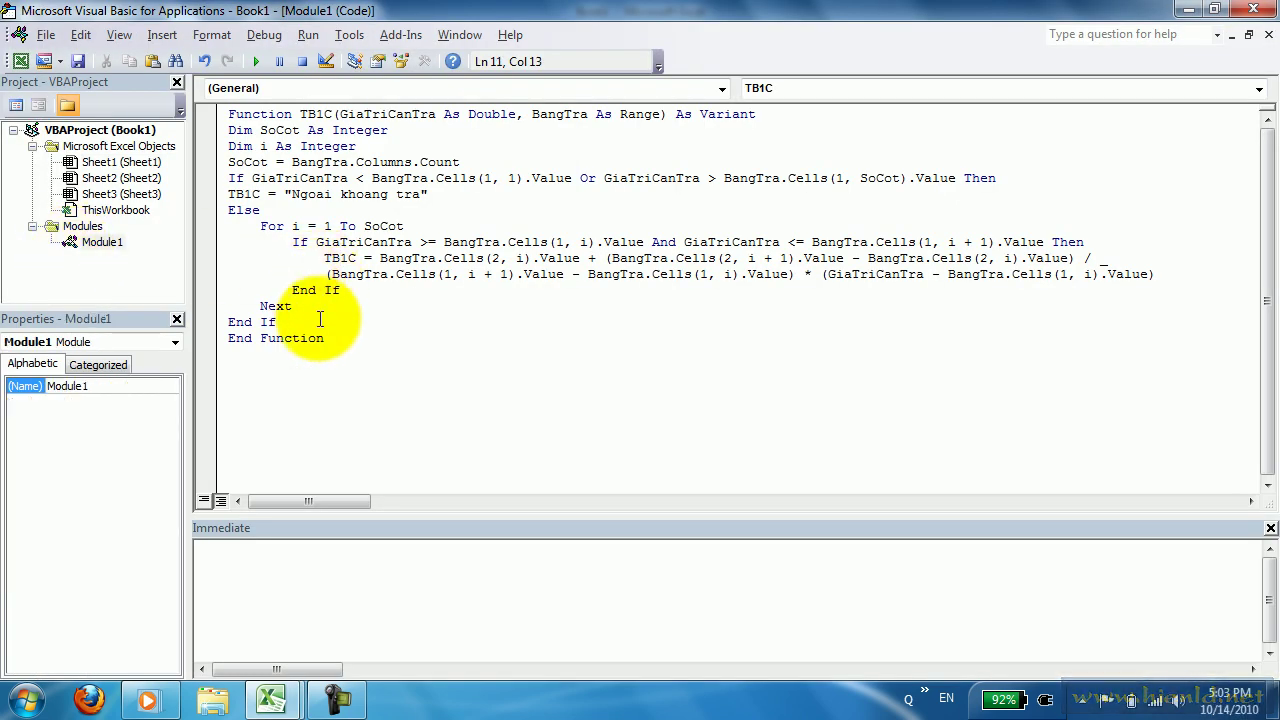